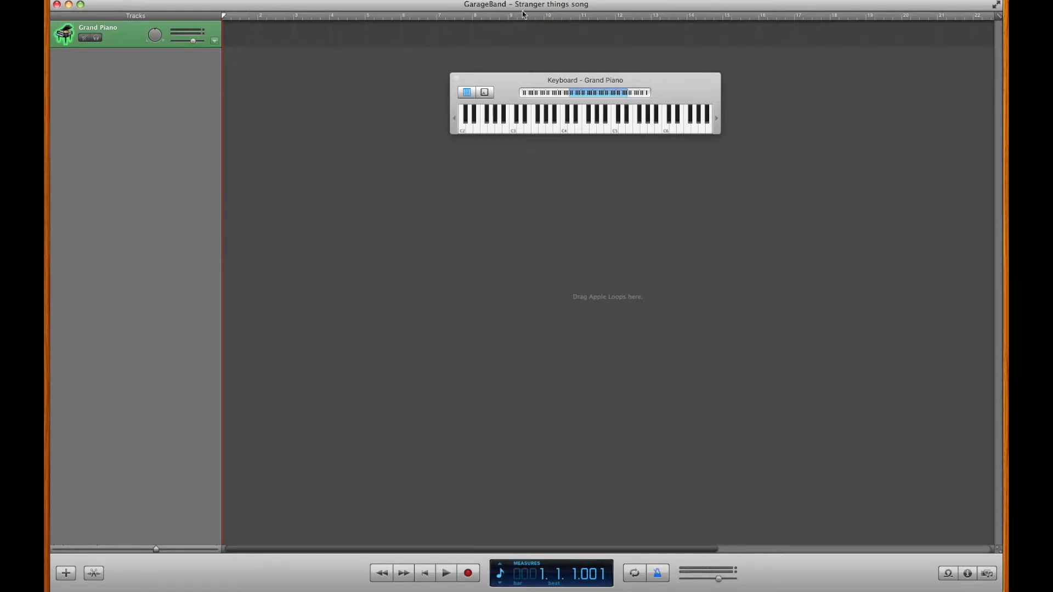
# Step: Close the on-screen keyboard and turn off the metronome
pyautogui.click(456, 79)
pyautogui.click(659, 580)
pyautogui.click(659, 580)
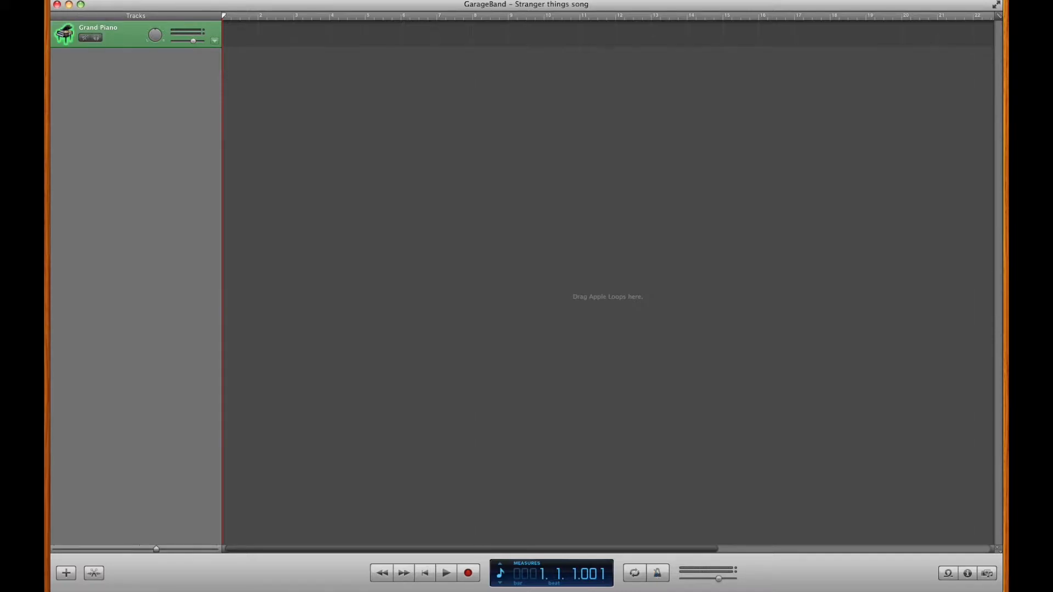
# Step: View and close the application's version information, and show the instrument settings of the Grand Piano track
pyautogui.click(94, 5)
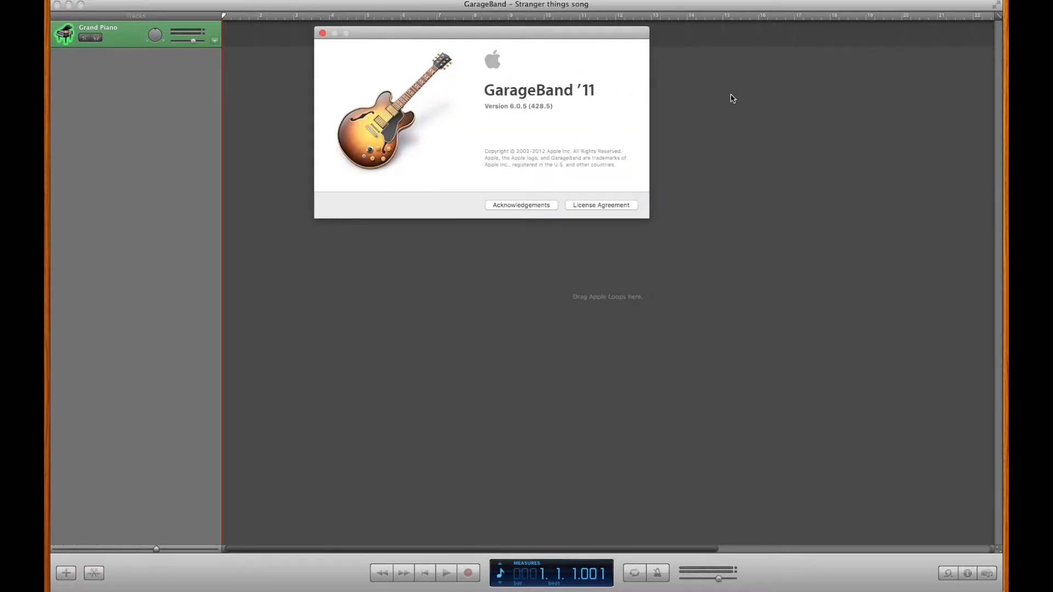
pyautogui.click(322, 34)
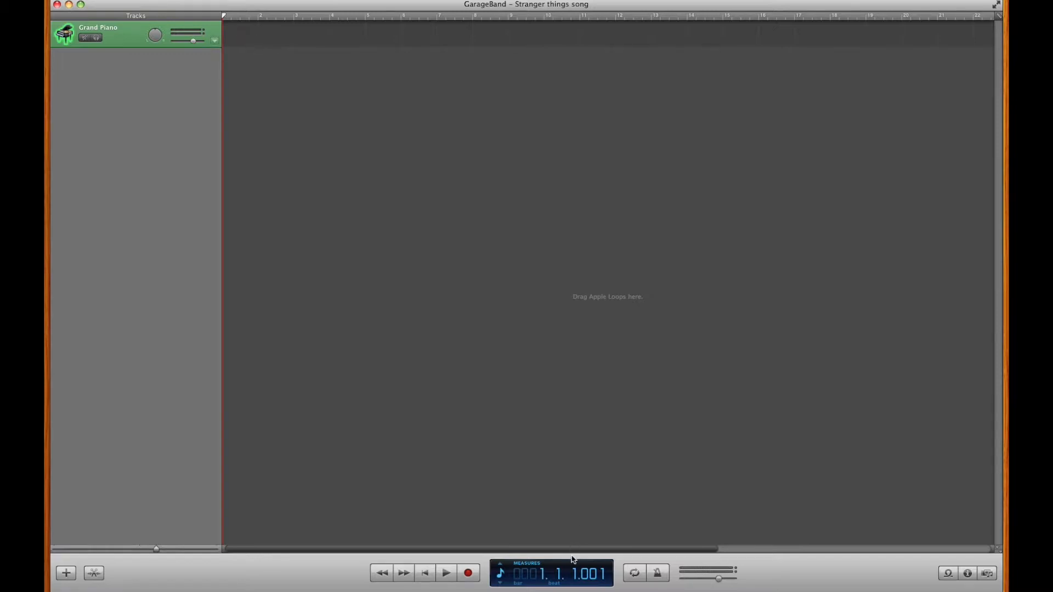
pyautogui.click(968, 574)
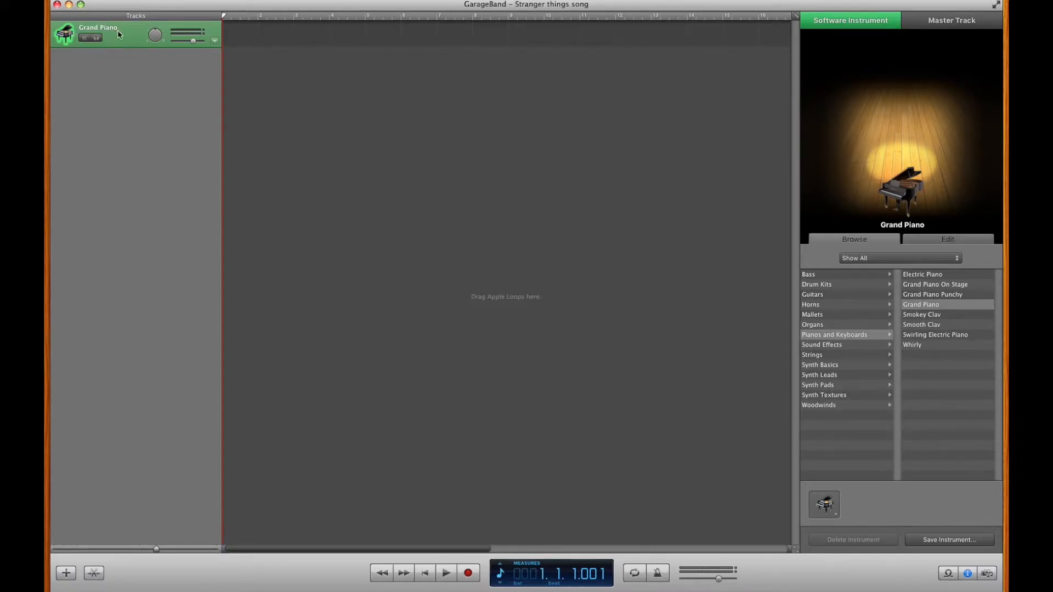
# Step: Create an empty region at the start of the Grand Piano track, extend it to measure 7, and open it in the editor
pyautogui.keyDown('super'); pyautogui.click(233, 29); pyautogui.keyUp('super')
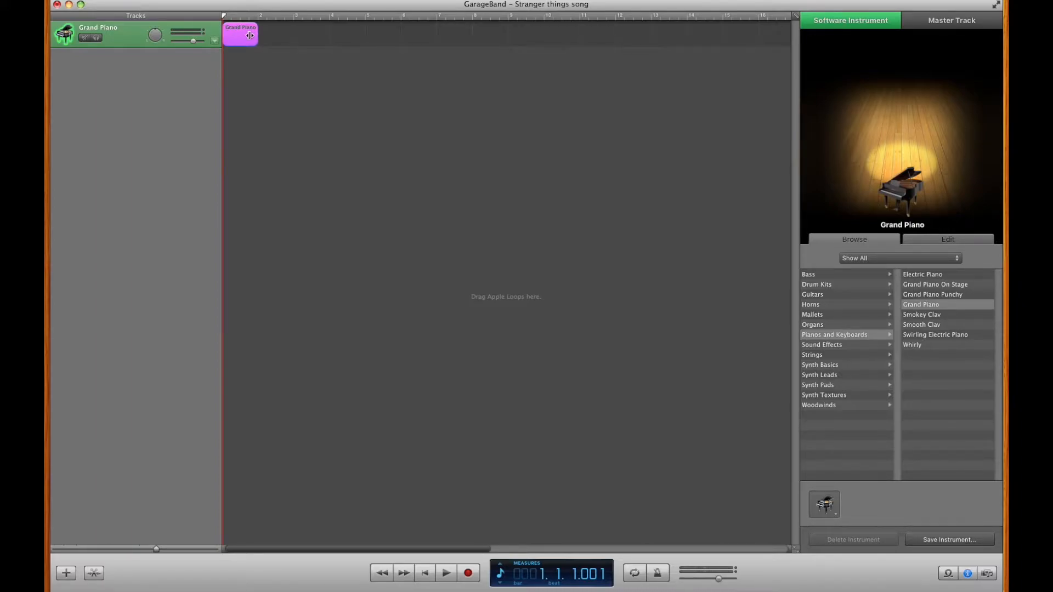
pyautogui.moveTo(255, 36); pyautogui.dragTo(431, 29)
pyautogui.doubleClick(291, 35)
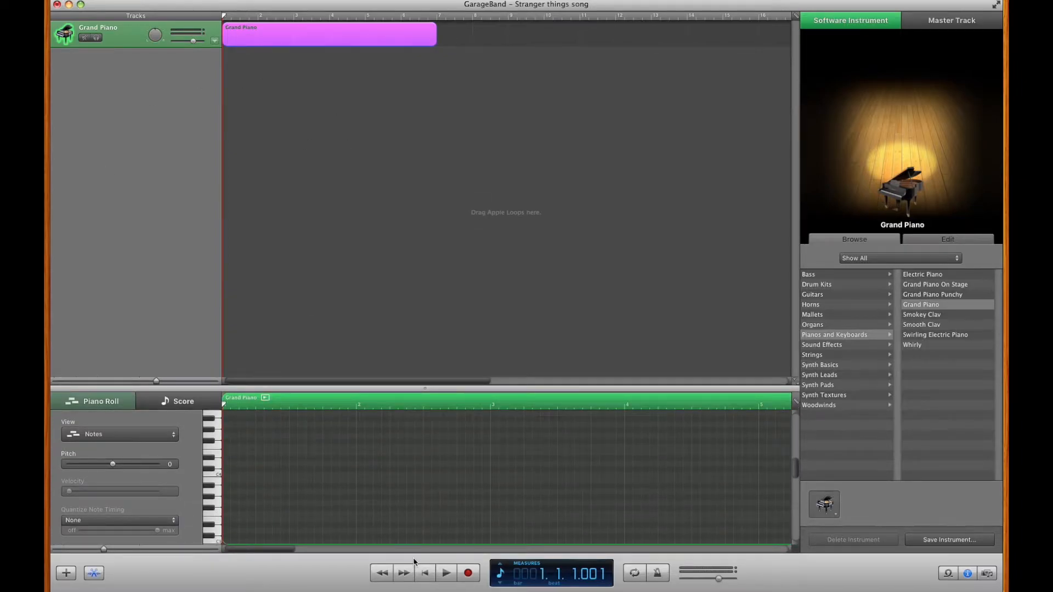
pyautogui.doubleClick(299, 46)
pyautogui.doubleClick(298, 40)
pyautogui.doubleClick(328, 33)
pyautogui.doubleClick(328, 33)
# Step: Look at the empty region in Score view and return to the Piano Roll
pyautogui.moveTo(104, 550)
pyautogui.mouseDown()
pyautogui.moveTo(140, 553)
pyautogui.moveTo(100, 553)
pyautogui.mouseUp()
pyautogui.click(111, 402)
pyautogui.click(187, 401)
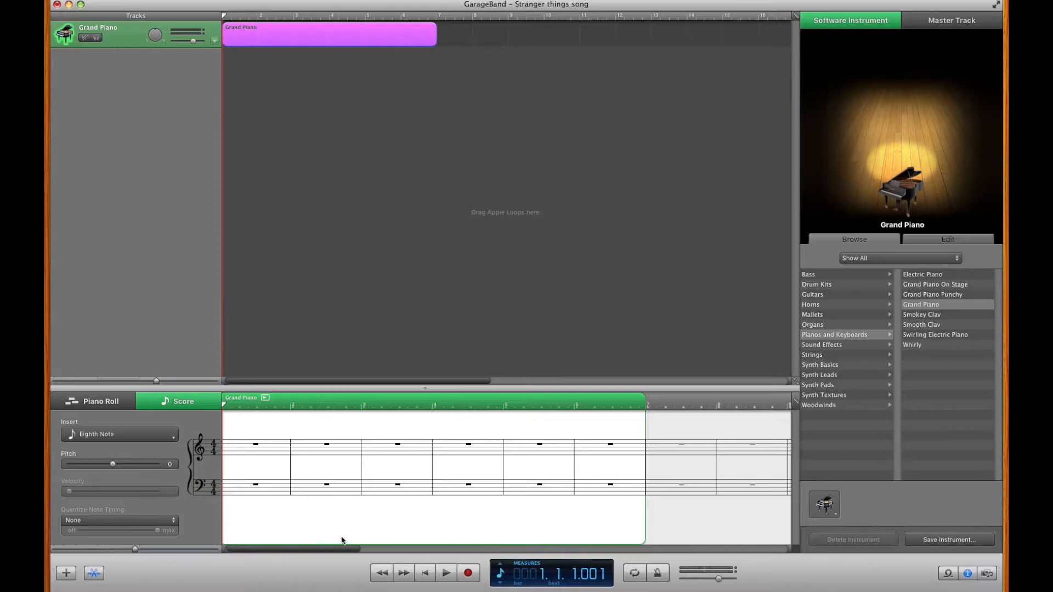
pyautogui.click(105, 399)
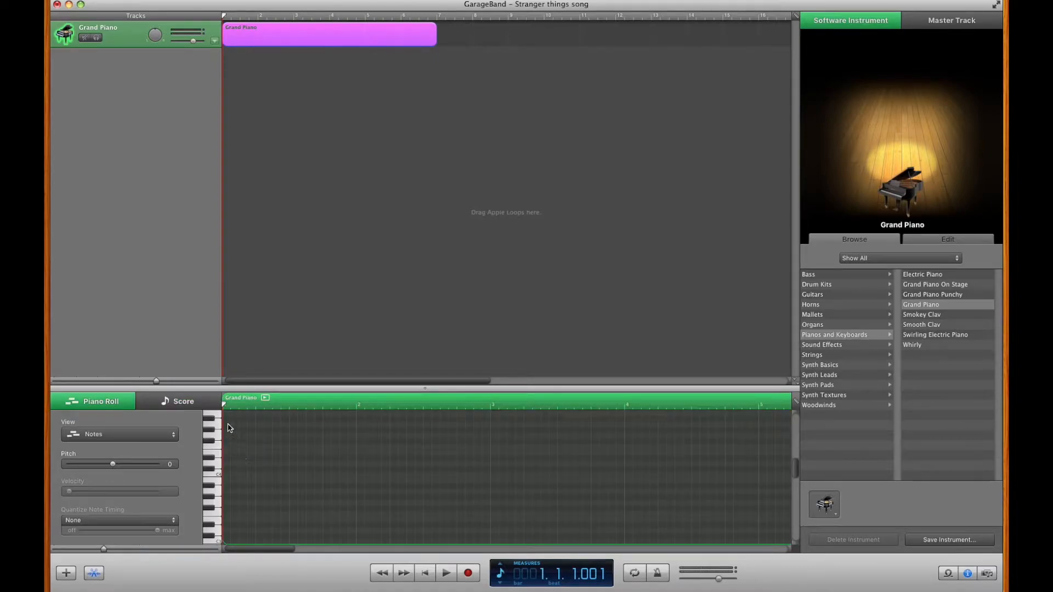
pyautogui.keyDown('super'); pyautogui.click(241, 438); pyautogui.keyUp('super')
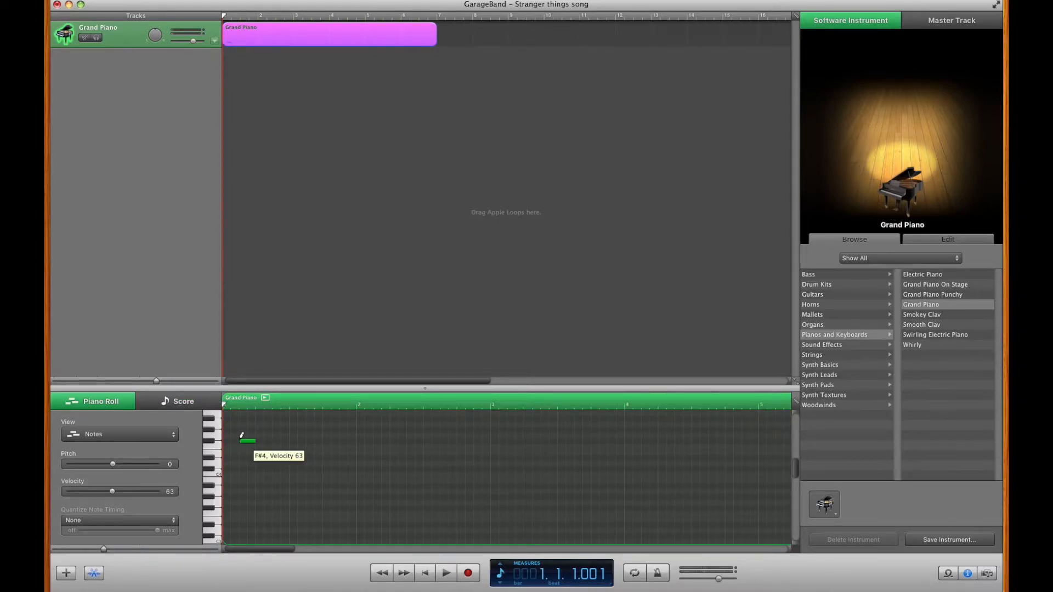
pyautogui.keyDown('super'); pyautogui.click(308, 490); pyautogui.keyUp('super')
pyautogui.keyDown('super'); pyautogui.click(333, 440); pyautogui.keyUp('super')
pyautogui.keyDown('super'); pyautogui.click(354, 478); pyautogui.keyUp('super')
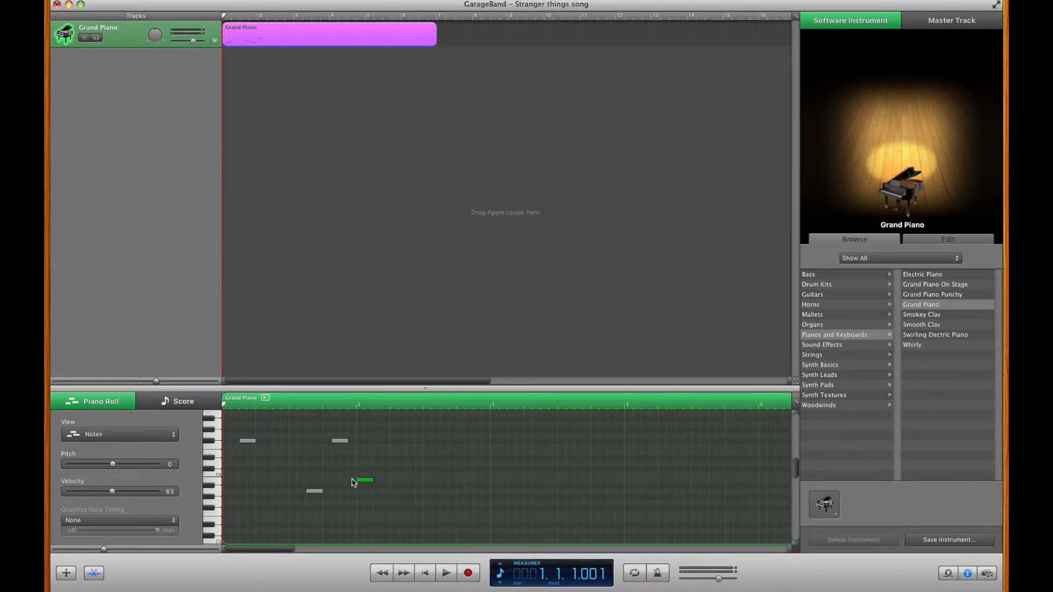
pyautogui.press('super+a')
pyautogui.press('Delete')
# Step: Add a one-beat D#4 note at the very start of the region and raise the system volume
pyautogui.keyDown('super'); pyautogui.click(229, 458); pyautogui.keyUp('super')
pyautogui.moveTo(241, 459); pyautogui.dragTo(257, 459)
pyautogui.press('XF86AudioRaiseVolume')
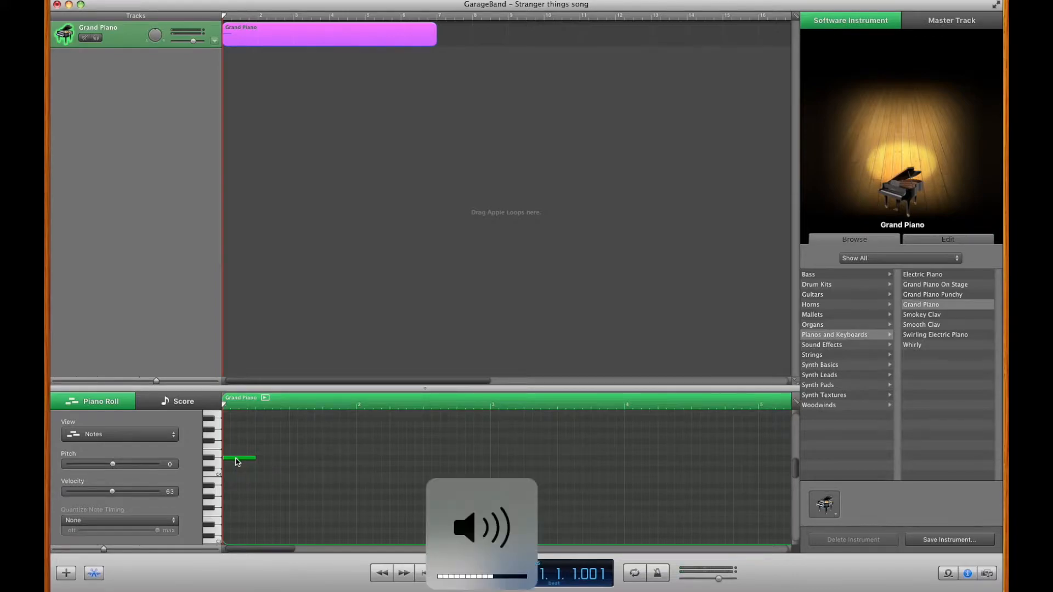
pyautogui.press('XF86AudioRaiseVolume')
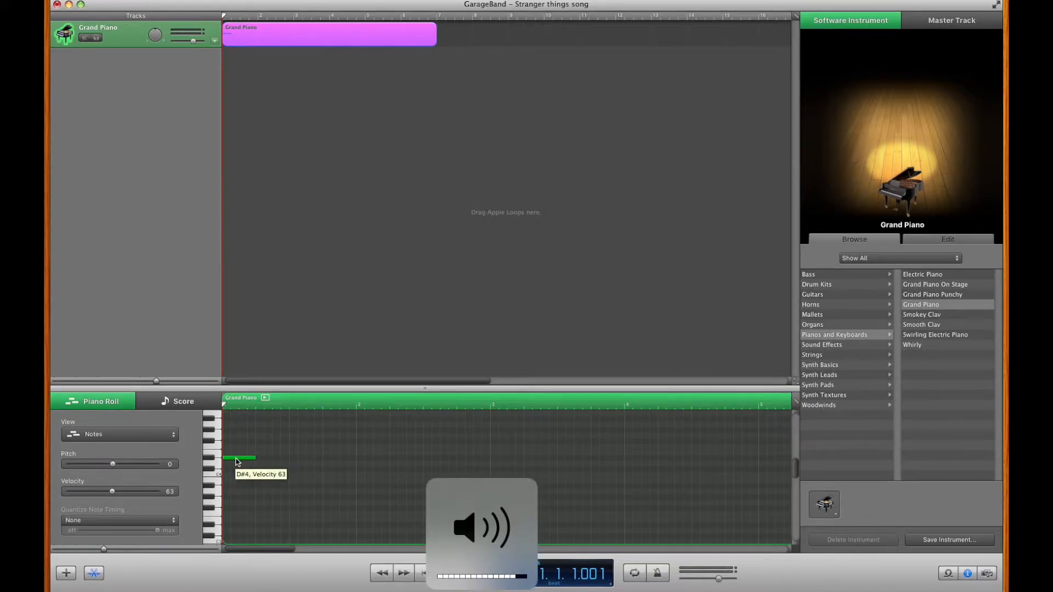
# Step: Add one-beat F#4 and C#5 notes end to end after the D#4, and audition the three notes in order
pyautogui.keyDown('super'); pyautogui.click(258, 441); pyautogui.keyUp('super')
pyautogui.moveTo(279, 441); pyautogui.dragTo(288, 441)
pyautogui.moveTo(287, 441); pyautogui.dragTo(323, 416)
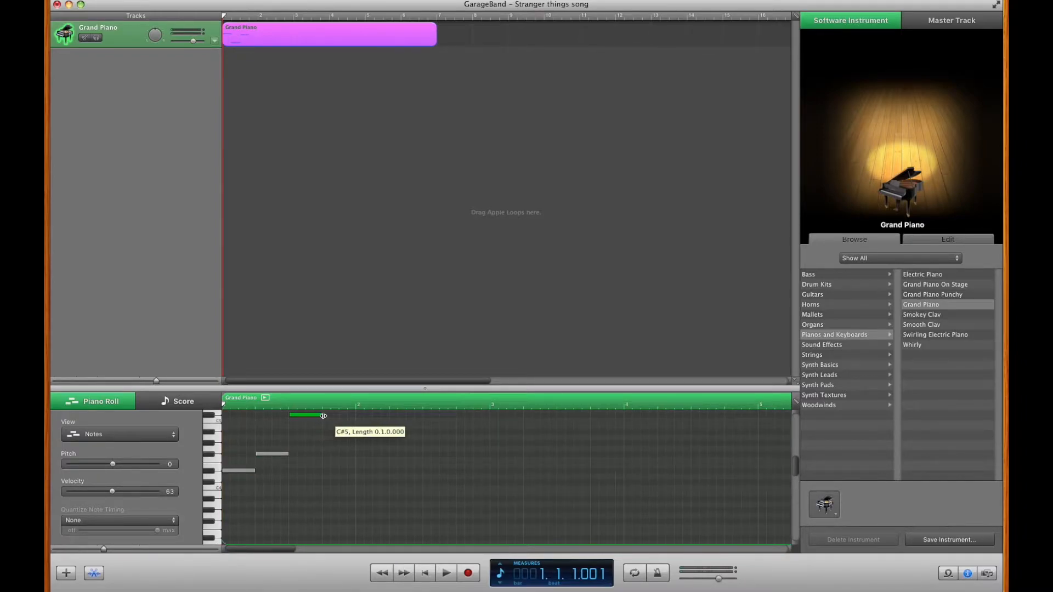
pyautogui.click(237, 472)
pyautogui.click(272, 455)
pyautogui.click(308, 416)
# Step: Add a B4 note directly after the C#5, audition the four notes, and extend the B4 to two beats
pyautogui.click(331, 432)
pyautogui.moveTo(333, 433)
pyautogui.mouseDown()
pyautogui.moveTo(333, 443)
pyautogui.moveTo(337, 435)
pyautogui.mouseUp()
pyautogui.click(338, 435)
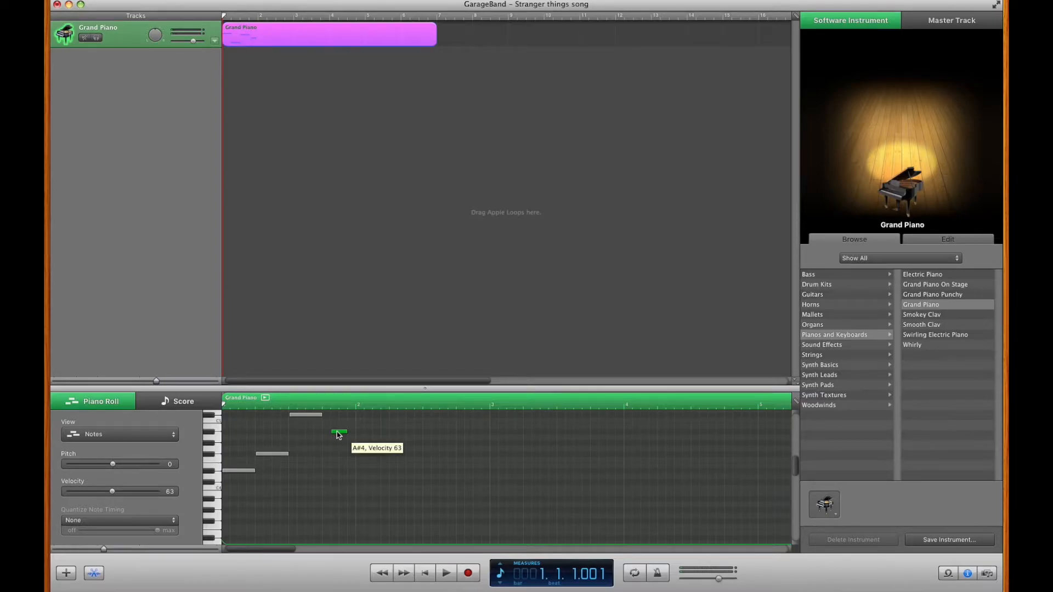
pyautogui.moveTo(337, 435); pyautogui.dragTo(331, 425)
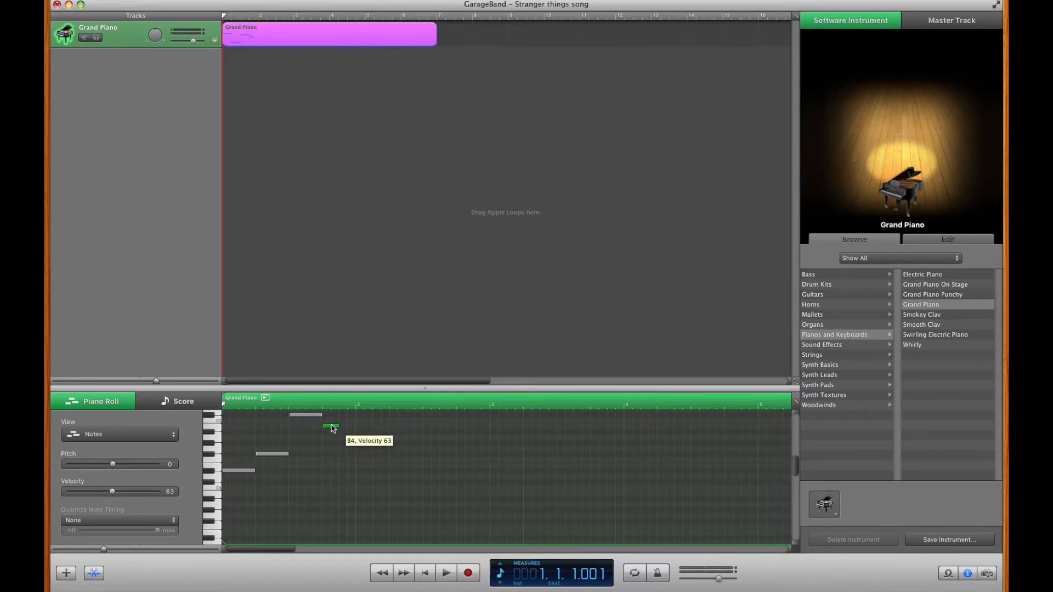
pyautogui.click(236, 471)
pyautogui.click(261, 454)
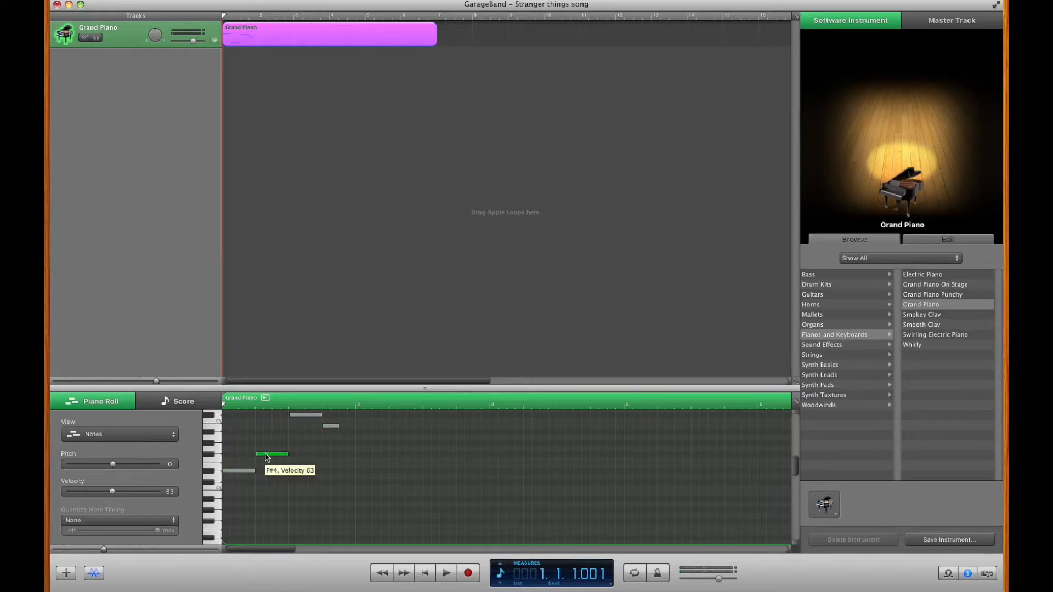
pyautogui.click(306, 415)
pyautogui.click(327, 426)
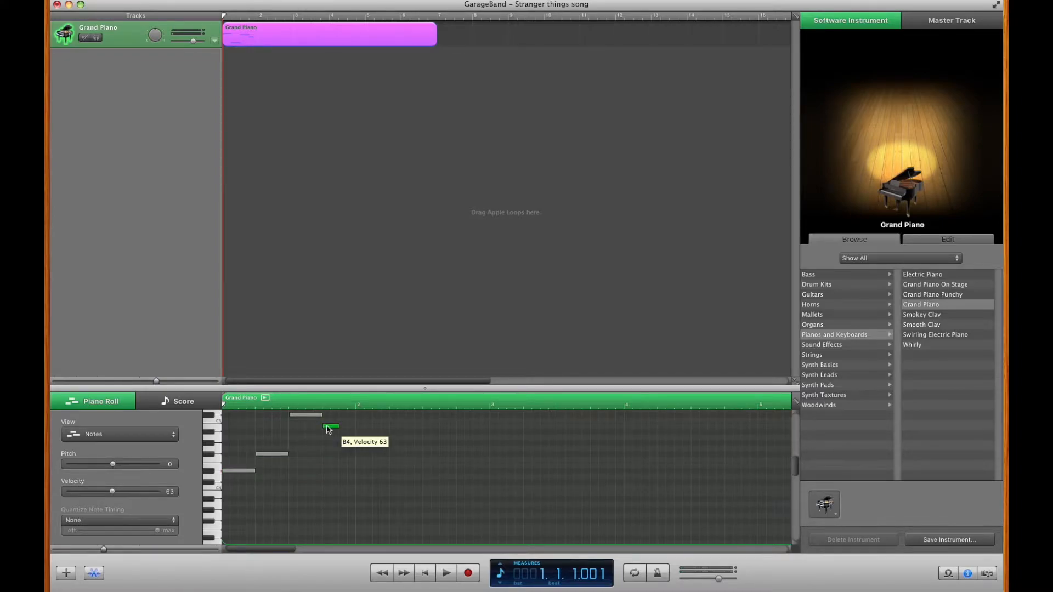
pyautogui.moveTo(338, 425); pyautogui.dragTo(388, 425)
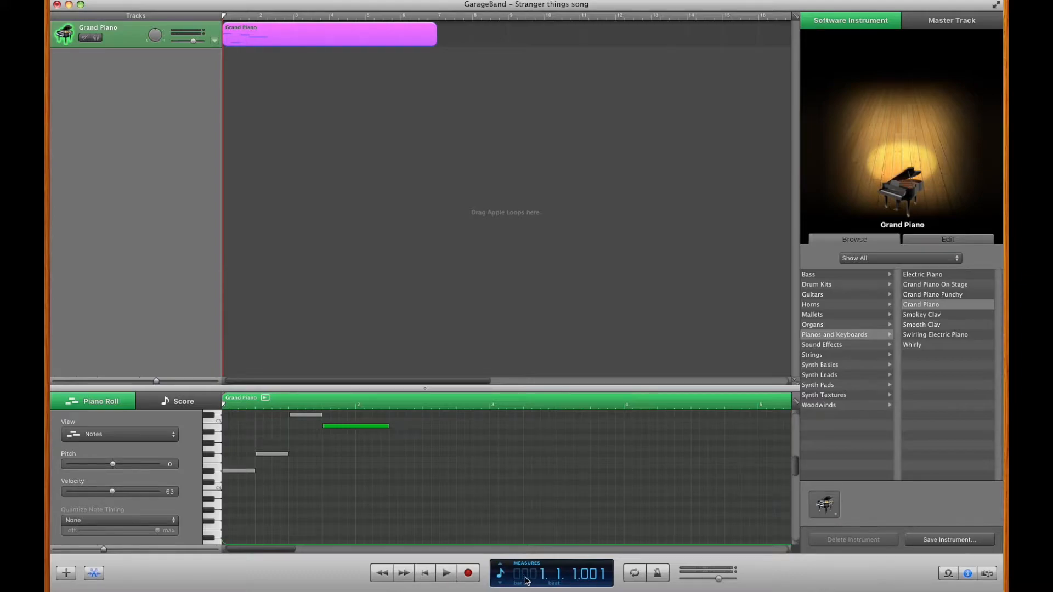
# Step: Switch the transport display to the project settings and set the tempo to 75
pyautogui.click(501, 573)
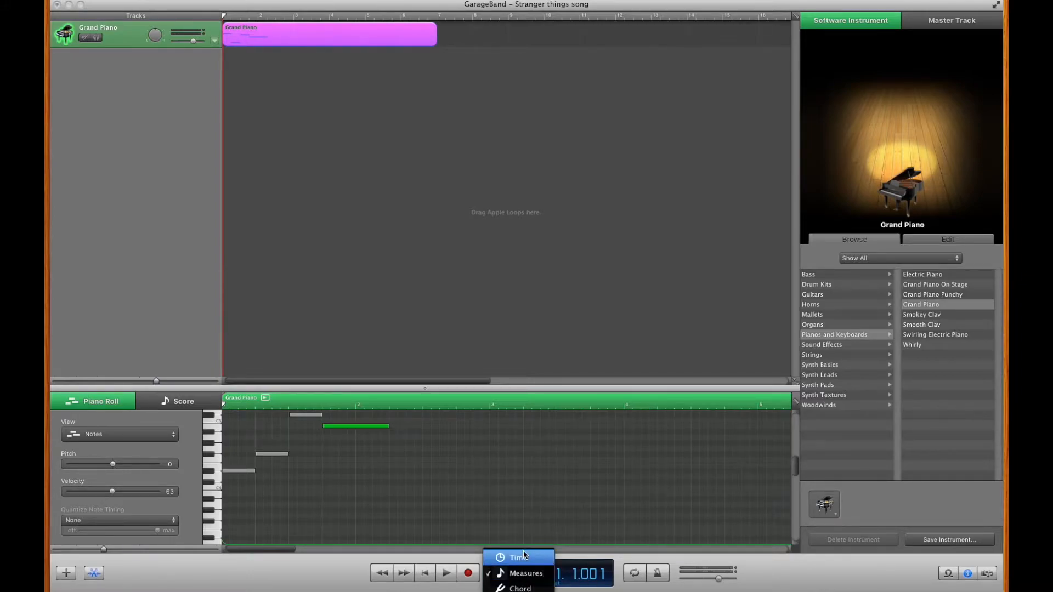
pyautogui.click(516, 576)
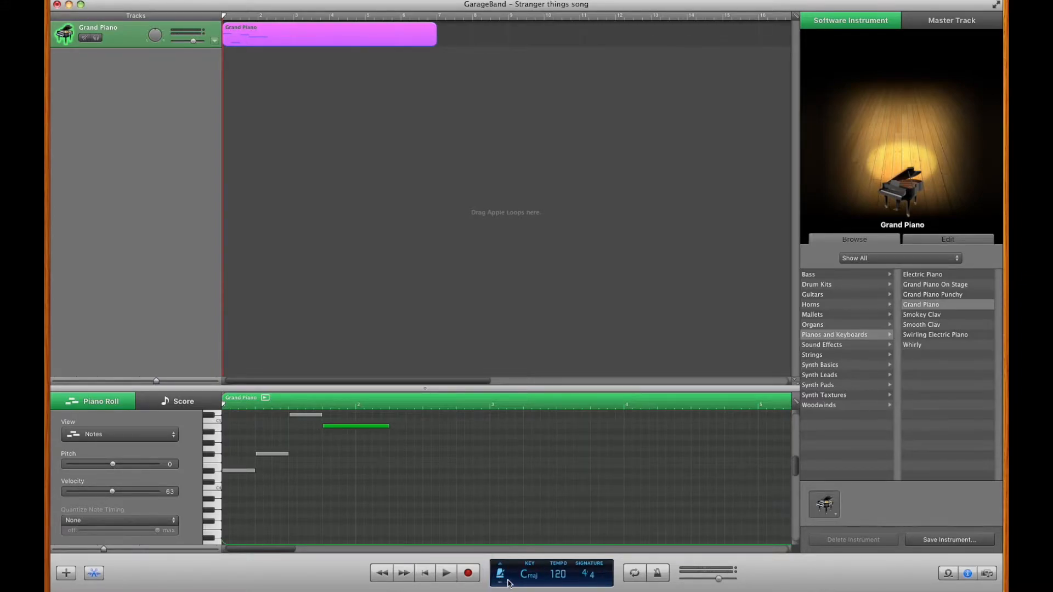
pyautogui.click(575, 575)
pyautogui.moveTo(575, 577); pyautogui.dragTo(575, 588)
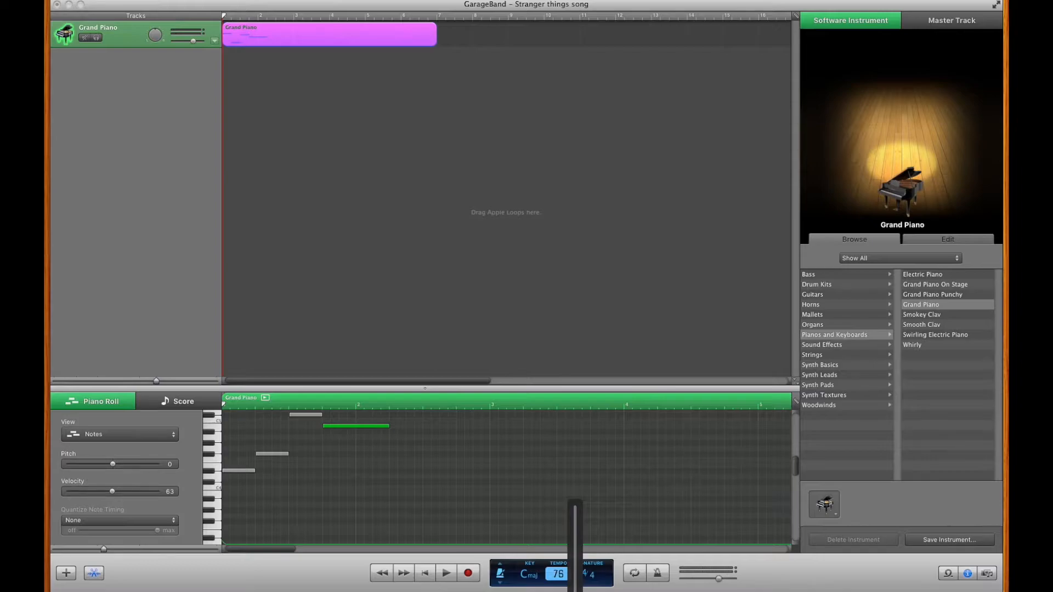
pyautogui.click(338, 483)
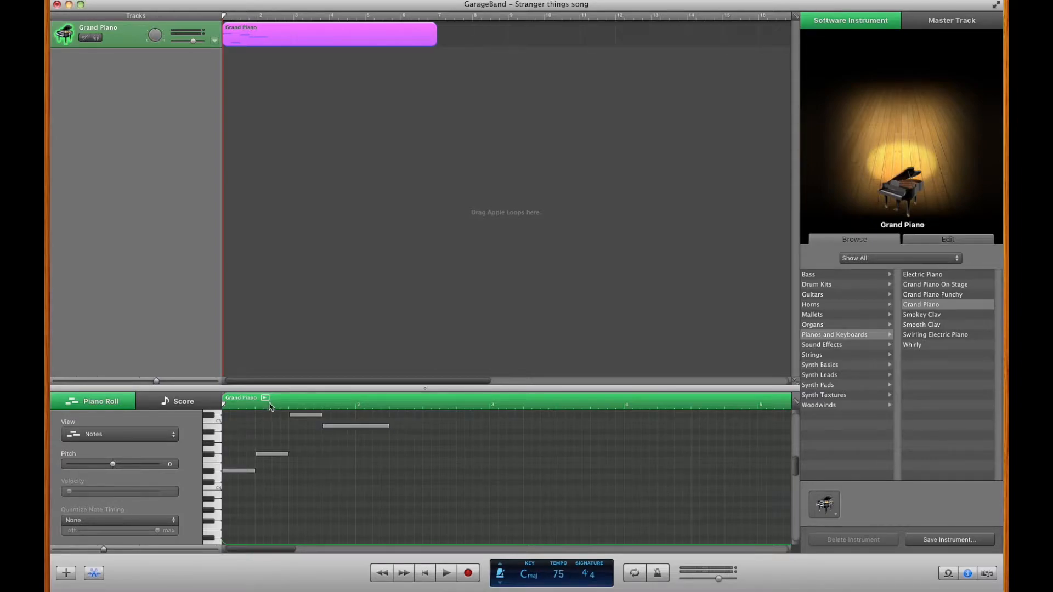
# Step: Shorten the C#5 to half a beat, move the B4 directly behind it extended to two and a half beats, and play the region to check
pyautogui.click(266, 398)
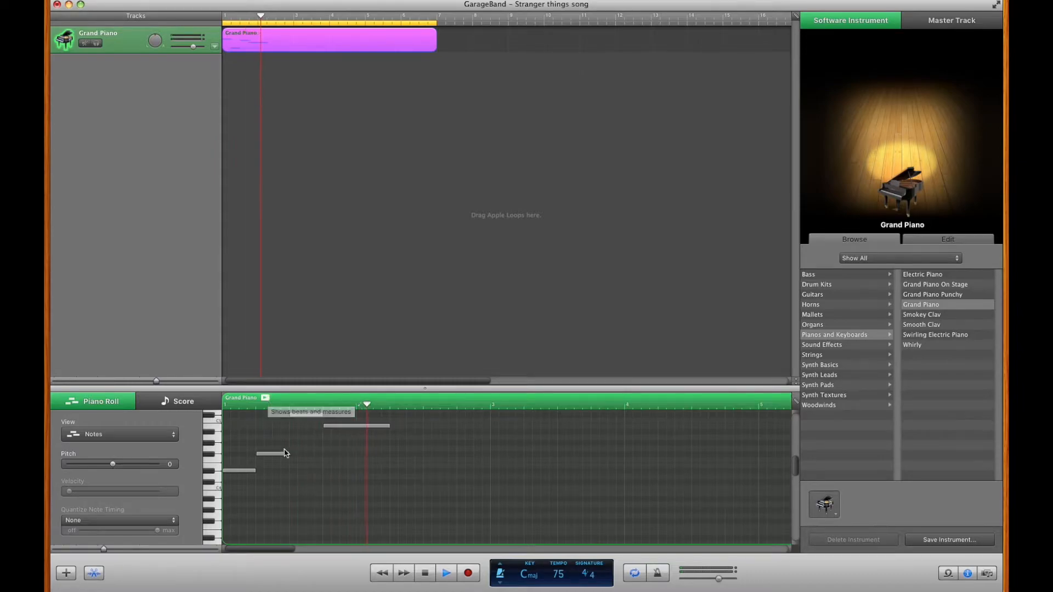
pyautogui.press('space')
pyautogui.click(316, 416)
pyautogui.moveTo(324, 417)
pyautogui.mouseDown()
pyautogui.moveTo(306, 416)
pyautogui.moveTo(319, 428)
pyautogui.mouseUp()
pyautogui.press('space')
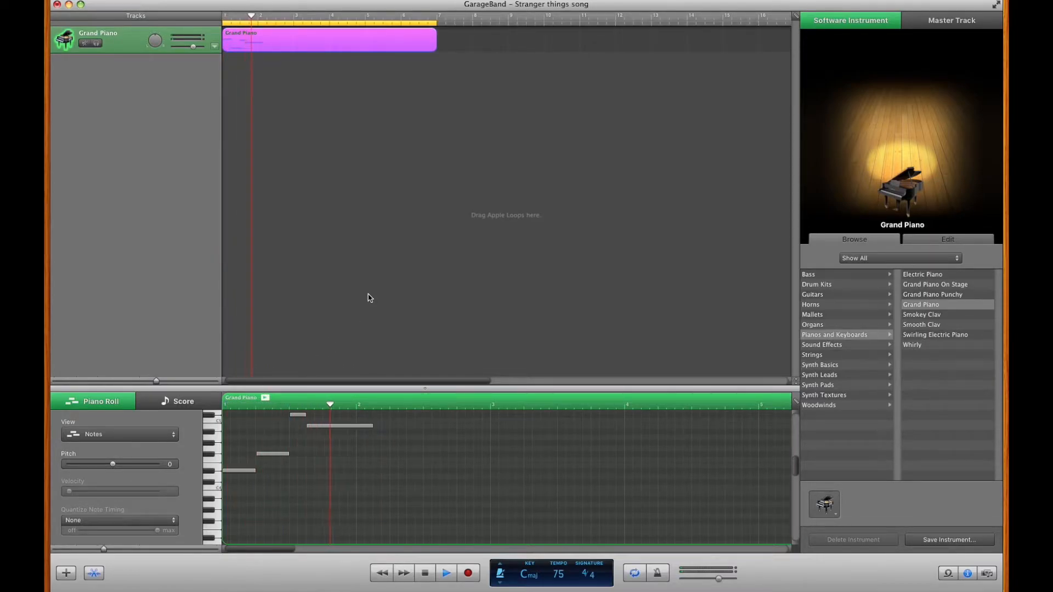
pyautogui.press('space')
pyautogui.moveTo(373, 426); pyautogui.dragTo(390, 426)
# Step: Add a one-beat B4 on beat 3 of measure 2 and a C#5 on beat 4, and audition both notes
pyautogui.click(417, 421)
pyautogui.keyDown('super'); pyautogui.click(424, 426); pyautogui.keyUp('super')
pyautogui.scroll(3, 428, 438)
pyautogui.keyDown('super'); pyautogui.click(458, 454); pyautogui.keyUp('super')
pyautogui.click(439, 467)
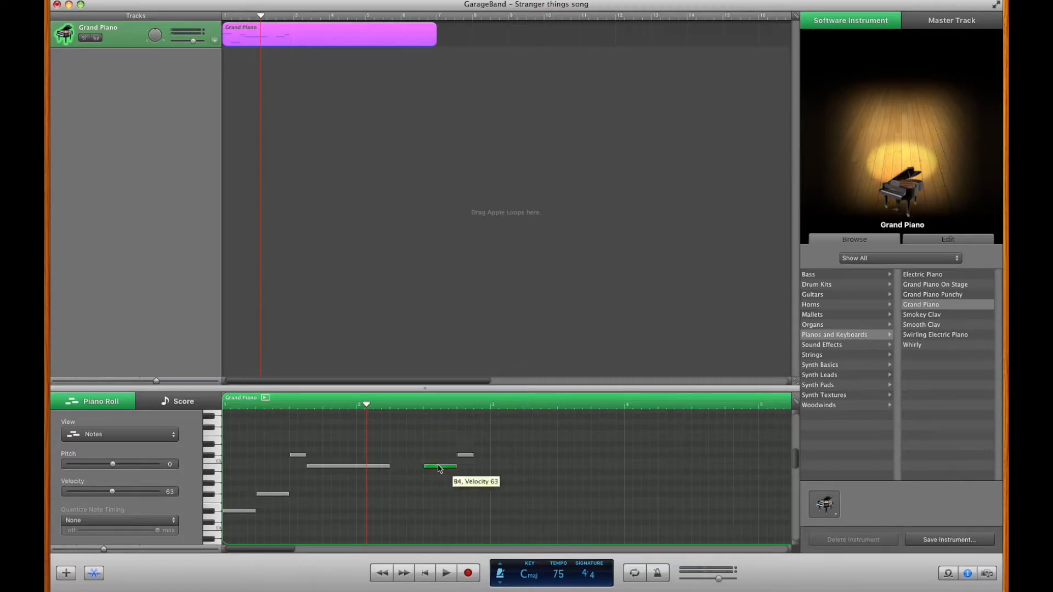
pyautogui.click(466, 455)
# Step: Continue the melody with short E5, D5, G#4 and C5 notes around the start of measure 3
pyautogui.keyDown('super'); pyautogui.click(483, 436); pyautogui.keyUp('super')
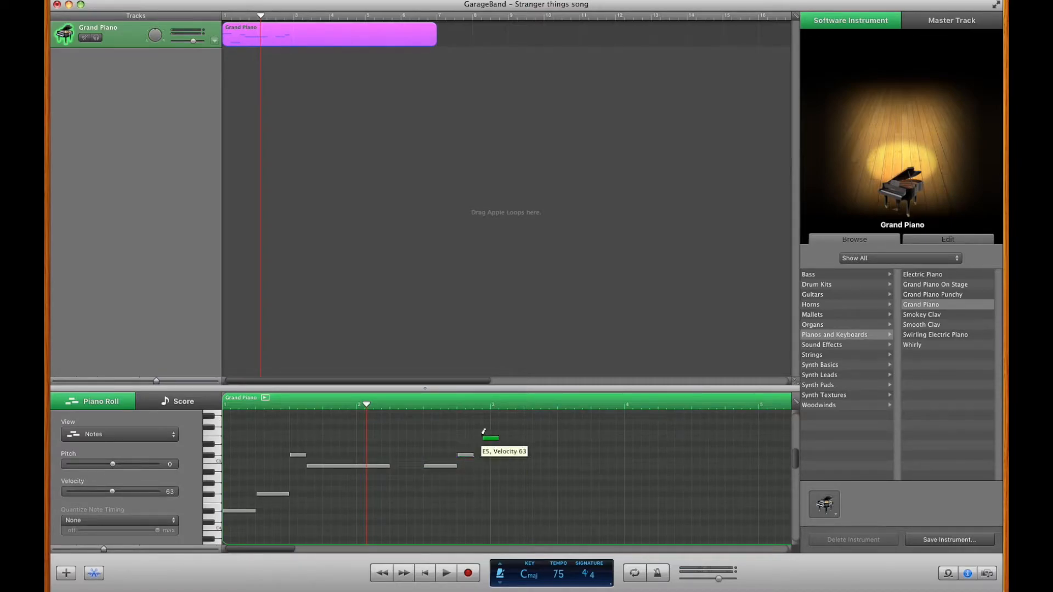
pyautogui.keyDown('super'); pyautogui.click(500, 444); pyautogui.keyUp('super')
pyautogui.keyDown('super'); pyautogui.click(517, 477); pyautogui.keyUp('super')
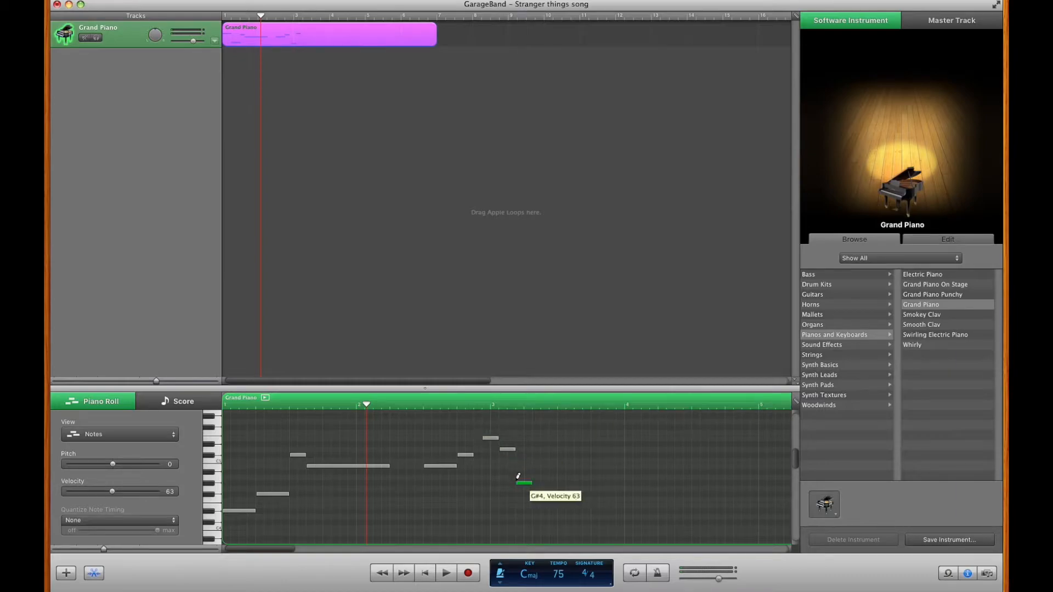
pyautogui.keyDown('super'); pyautogui.click(541, 461); pyautogui.keyUp('super')
pyautogui.moveTo(543, 467)
pyautogui.mouseDown()
pyautogui.moveTo(524, 469)
pyautogui.moveTo(531, 462)
pyautogui.mouseUp()
# Step: Audition the second phrase note by note and add a closing B4 after the C5
pyautogui.click(439, 467)
pyautogui.click(466, 455)
pyautogui.click(492, 439)
pyautogui.click(508, 450)
pyautogui.click(524, 482)
pyautogui.click(535, 461)
pyautogui.keyDown('super'); pyautogui.click(550, 466); pyautogui.keyUp('super')
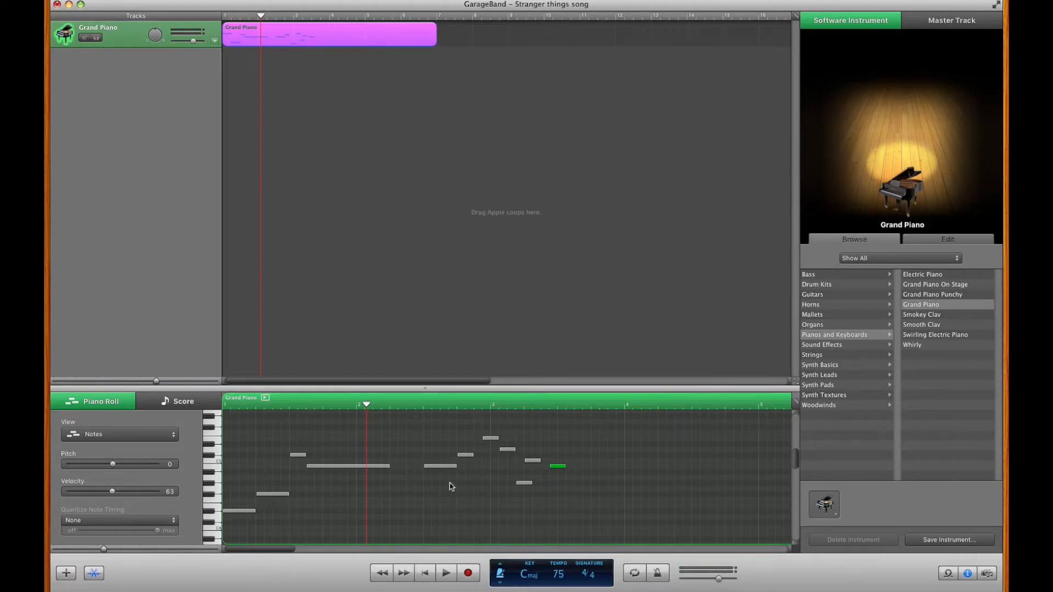
# Step: Lay the C#5, E5, D5 and C5 end to end at one beat each, and move the closing B4 to measure 4
pyautogui.click(443, 467)
pyautogui.click(554, 467)
pyautogui.moveTo(568, 465); pyautogui.dragTo(610, 467)
pyautogui.moveTo(475, 456); pyautogui.dragTo(632, 467)
pyautogui.keyDown('shift'); pyautogui.click(595, 467); pyautogui.keyUp('shift')
pyautogui.click(598, 467)
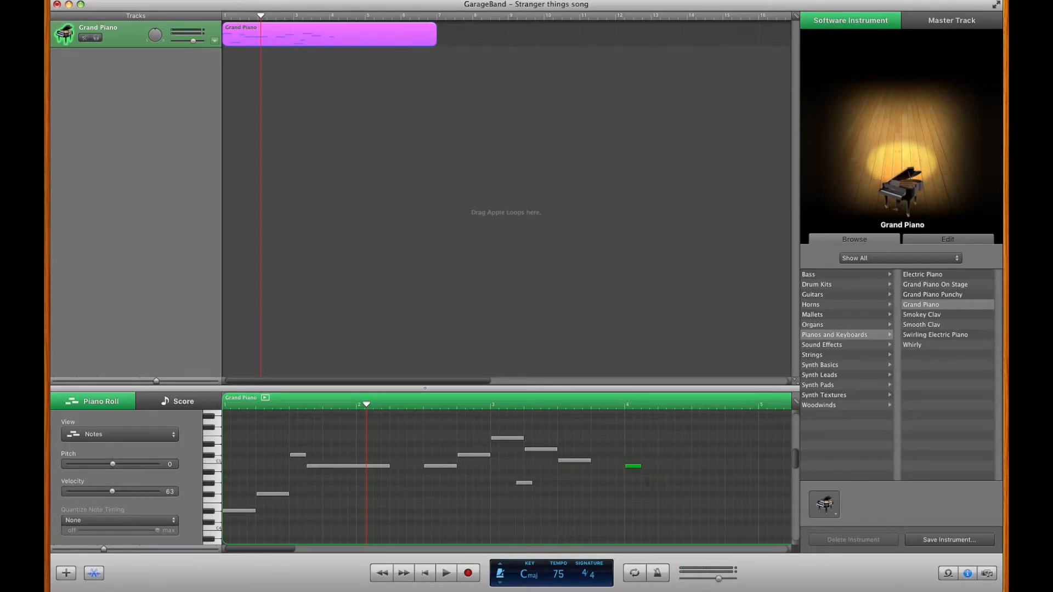
# Step: Place the G#4 between the C5 and the closing B4 at one beat long, and extend that B4 to three beats
pyautogui.moveTo(100, 498); pyautogui.dragTo(110, 497)
pyautogui.click(322, 487)
pyautogui.moveTo(536, 484); pyautogui.dragTo(552, 484)
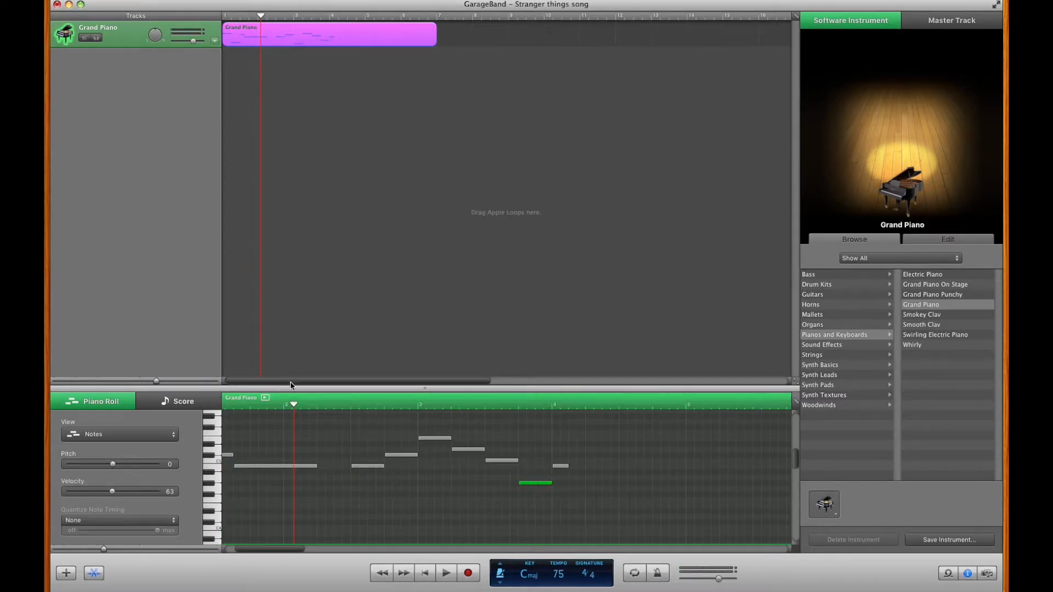
pyautogui.click(342, 406)
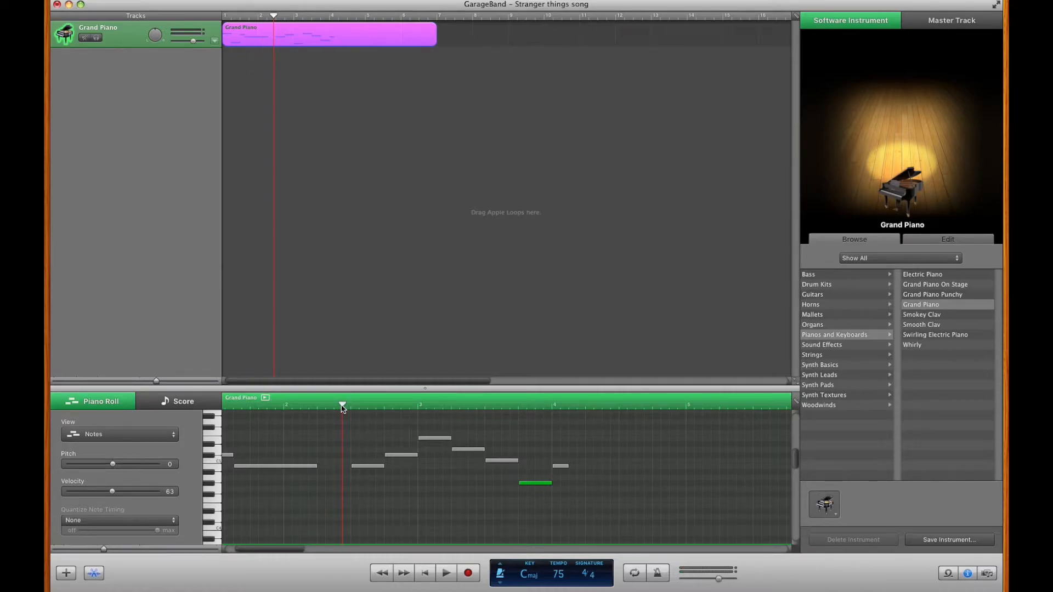
pyautogui.moveTo(567, 467); pyautogui.dragTo(648, 468)
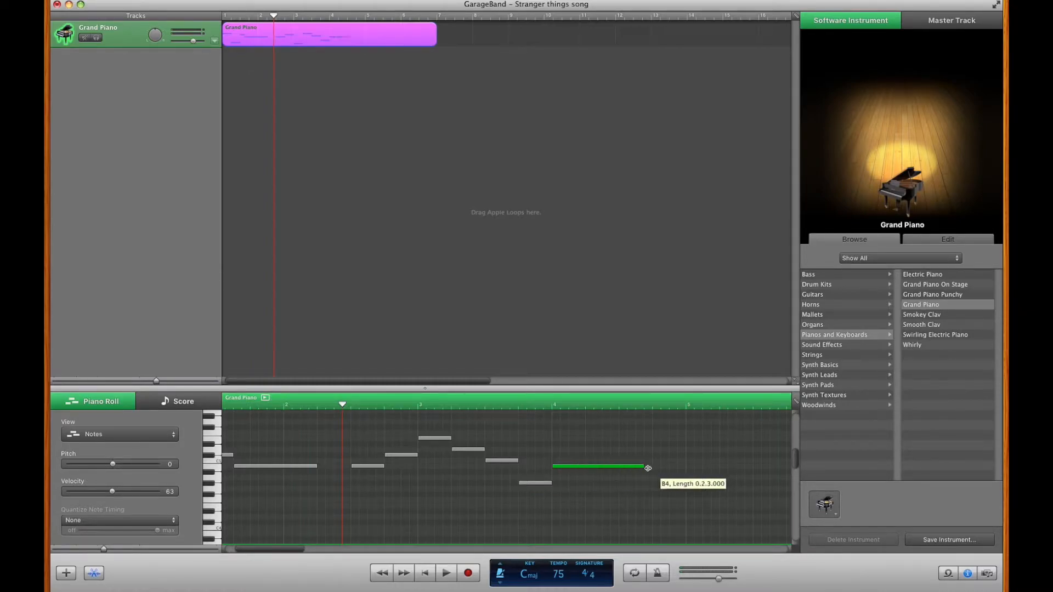
# Step: Check the melody in Score view, return to the Piano Roll, and play it back from within measure 2
pyautogui.click(197, 404)
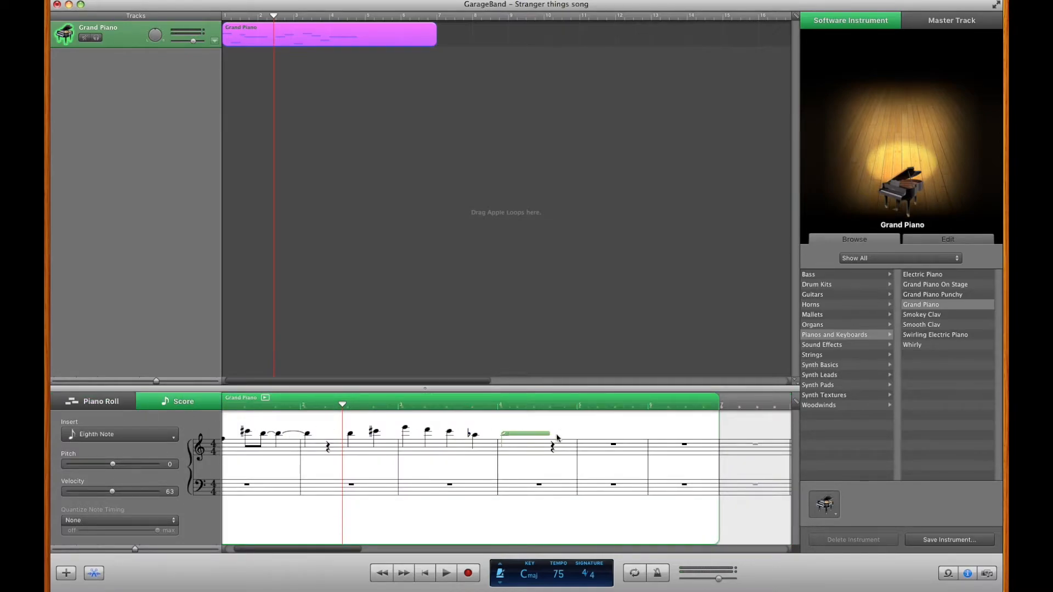
pyautogui.click(107, 407)
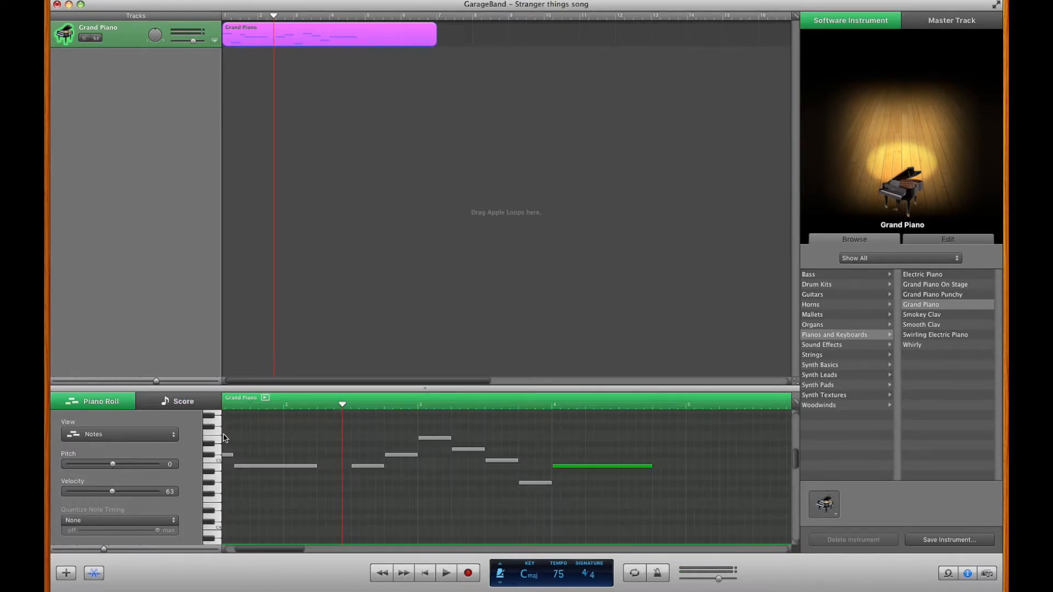
pyautogui.moveTo(344, 407); pyautogui.dragTo(329, 408)
pyautogui.press('space')
pyautogui.click(266, 398)
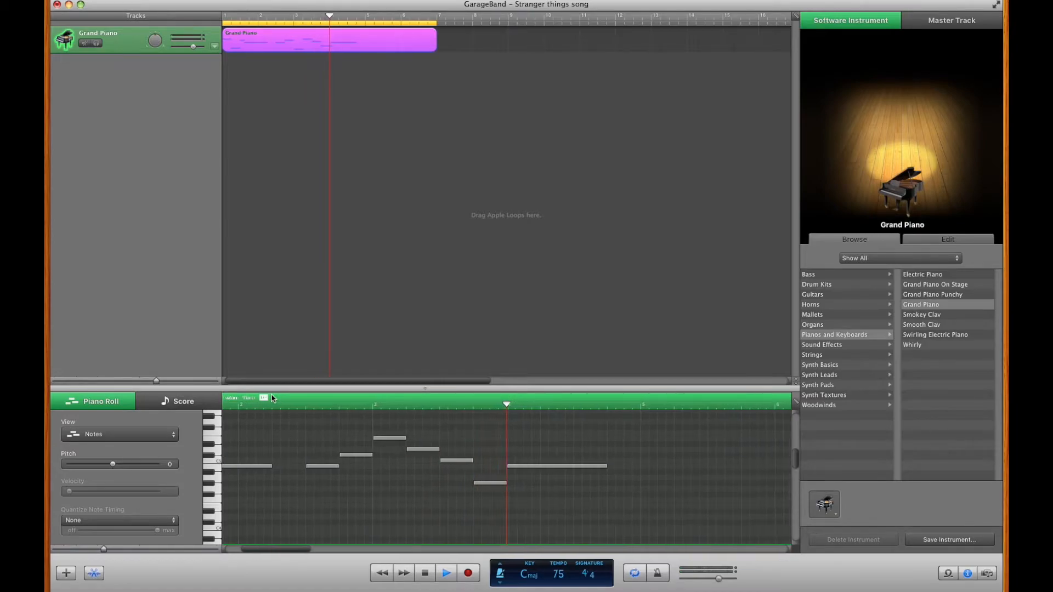
# Step: Make E5 and G#4 two beats, D5 and C5 half a beat, add a half-beat C#5 before the closing B4, and trim the region to measure 5
pyautogui.press('space')
pyautogui.hscroll(-3, 443, 501)
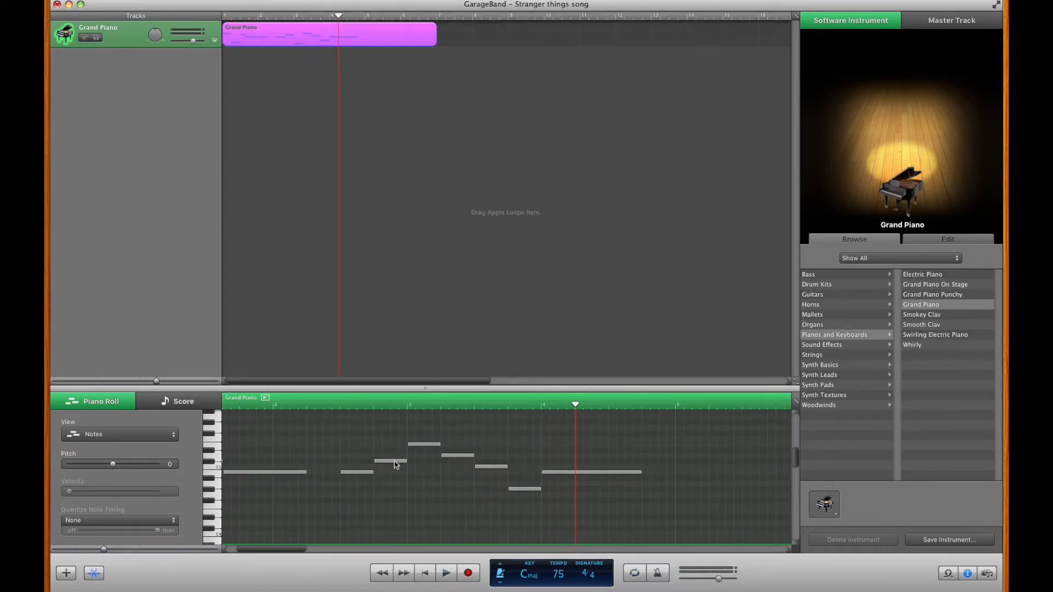
pyautogui.hscroll(-3, 385, 477)
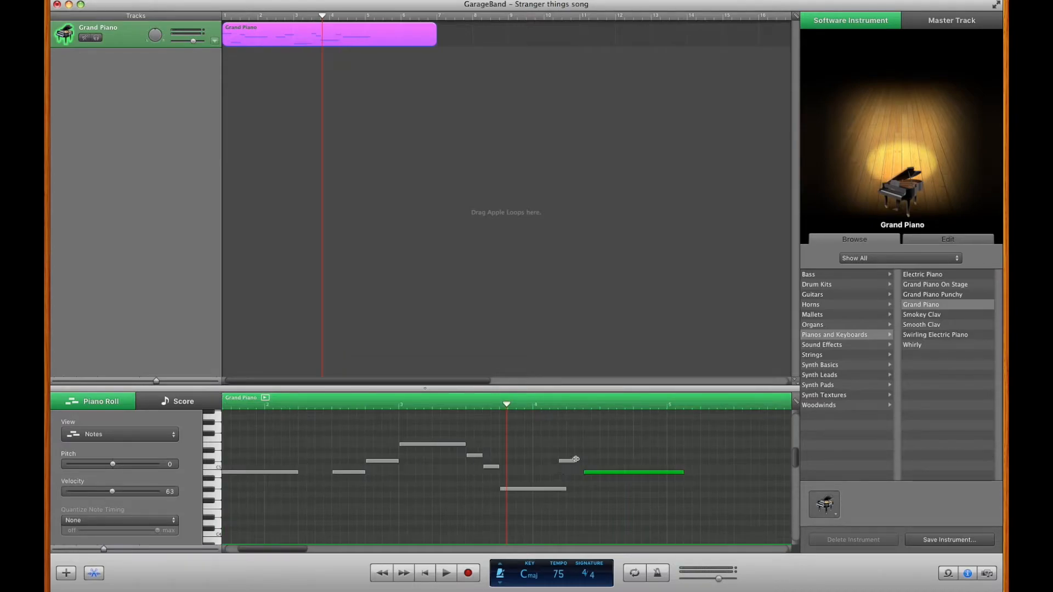
pyautogui.click(575, 461)
pyautogui.click(329, 409)
pyautogui.press('space')
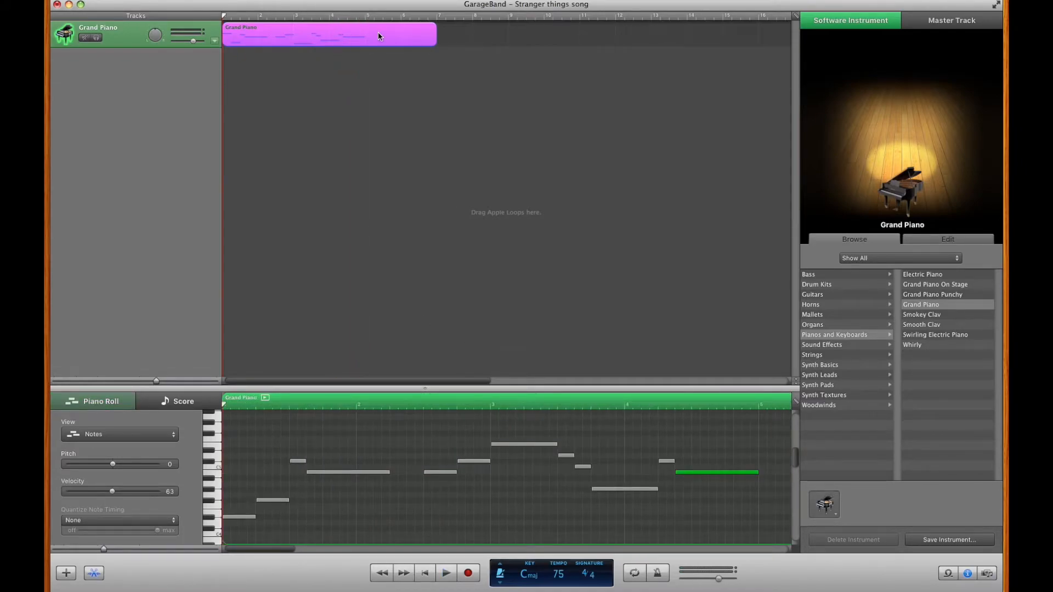
pyautogui.moveTo(434, 36); pyautogui.dragTo(364, 38)
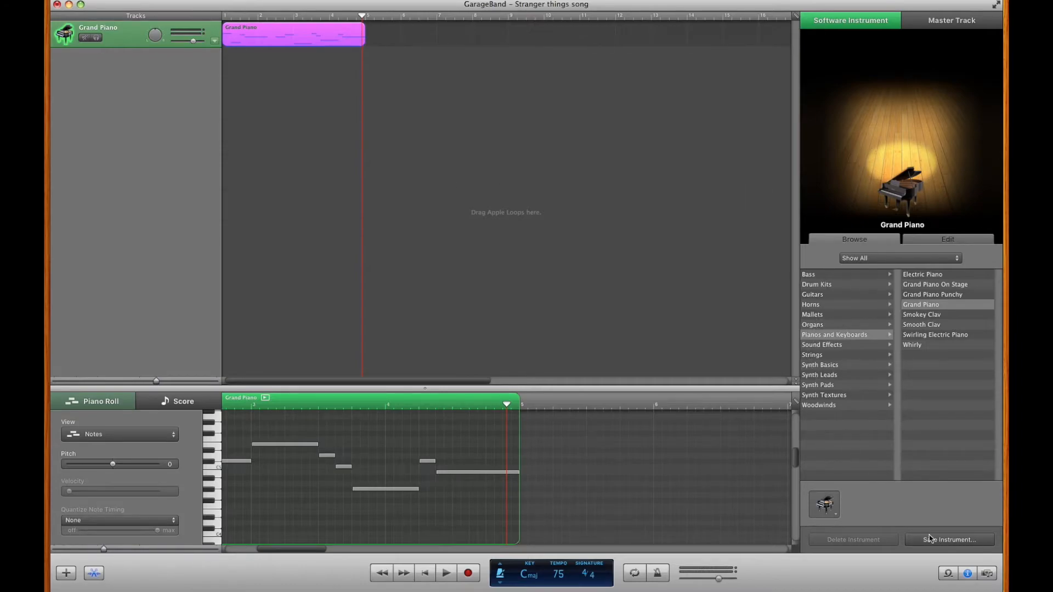
# Step: Try the Falling Star instrument from Synth Pads on the melody track and play the opening from the beginning
pyautogui.click(968, 574)
pyautogui.click(968, 574)
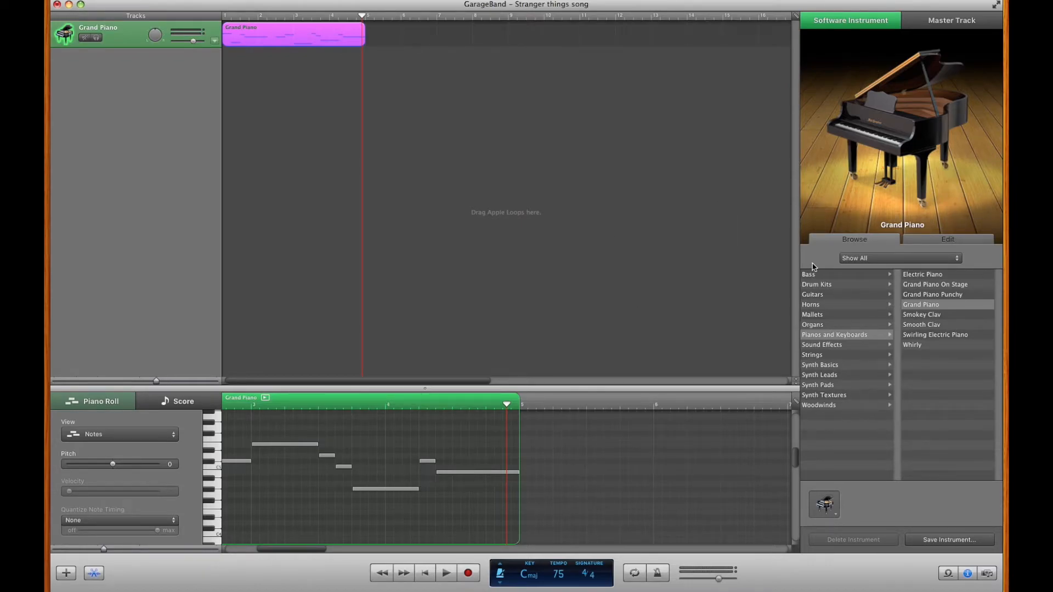
pyautogui.click(822, 386)
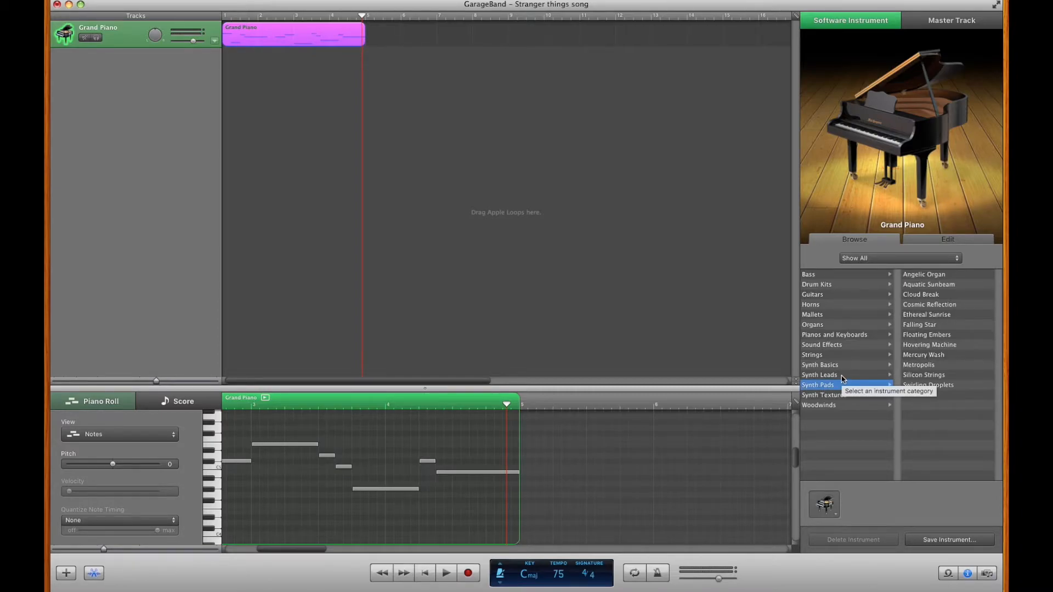
pyautogui.click(926, 326)
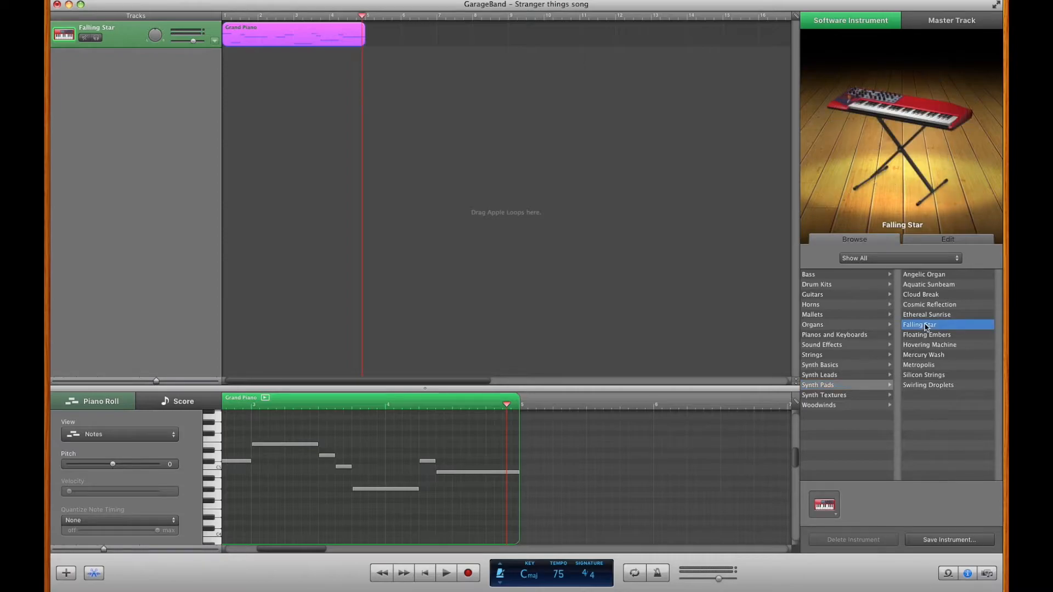
pyautogui.press('Return')
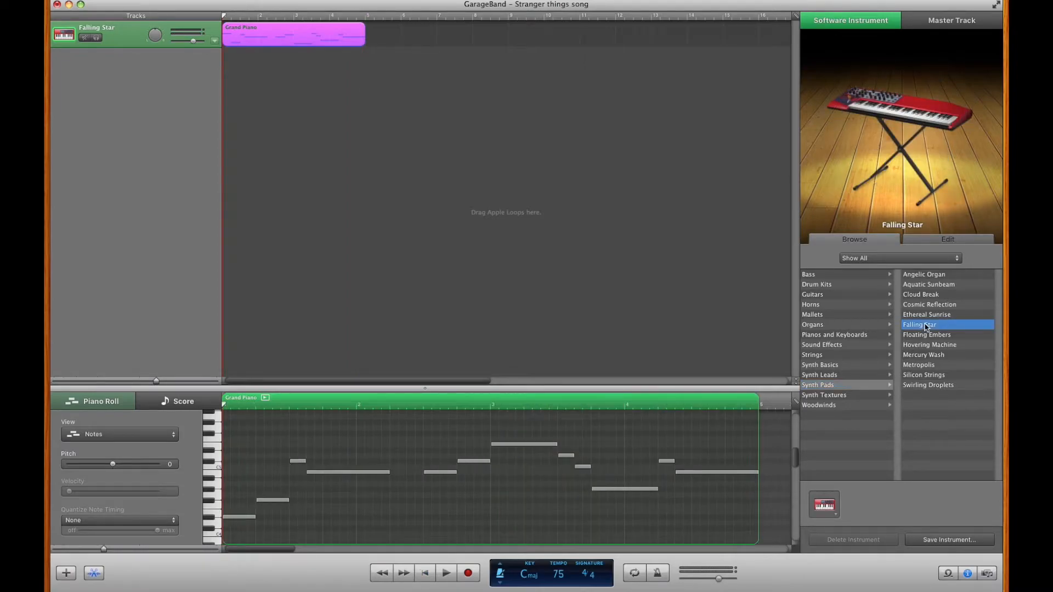
pyautogui.press('space')
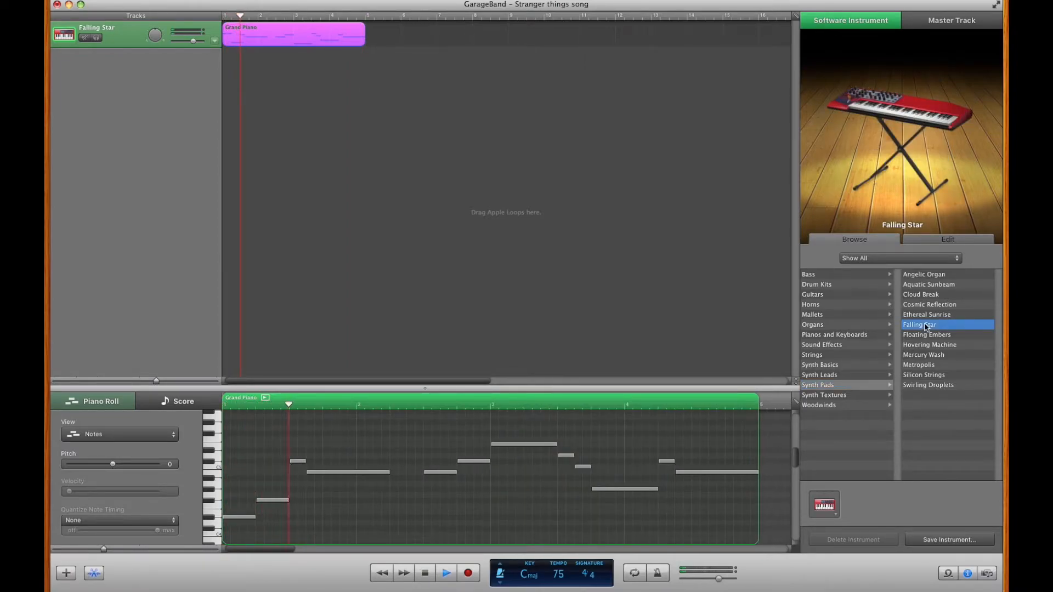
pyautogui.press('space')
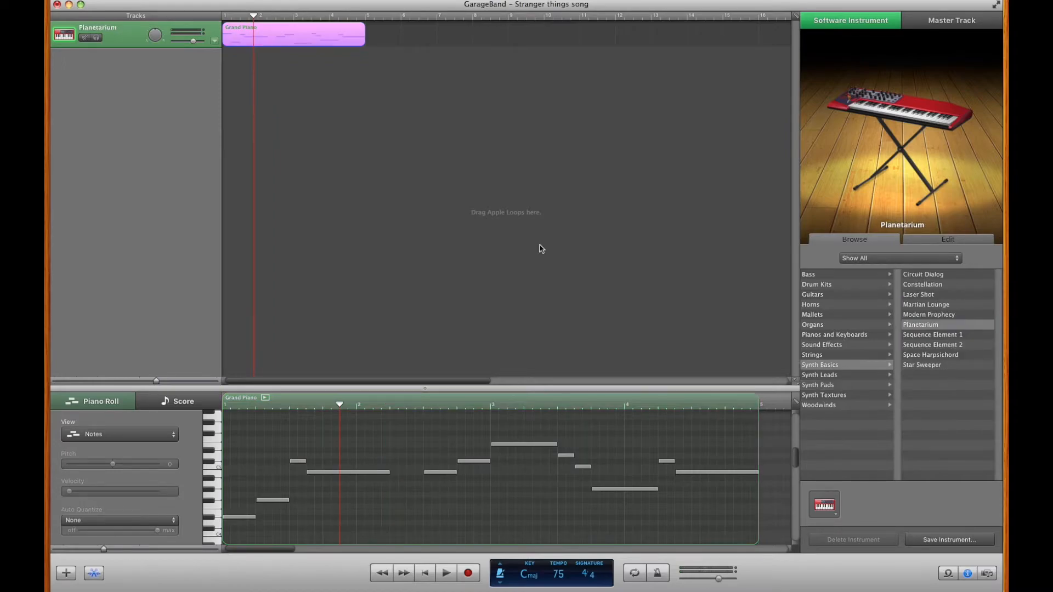
# Step: Set the melody track's instrument to Planetarium from Synth Basics and play the whole melody from the beginning
pyautogui.press('Return')
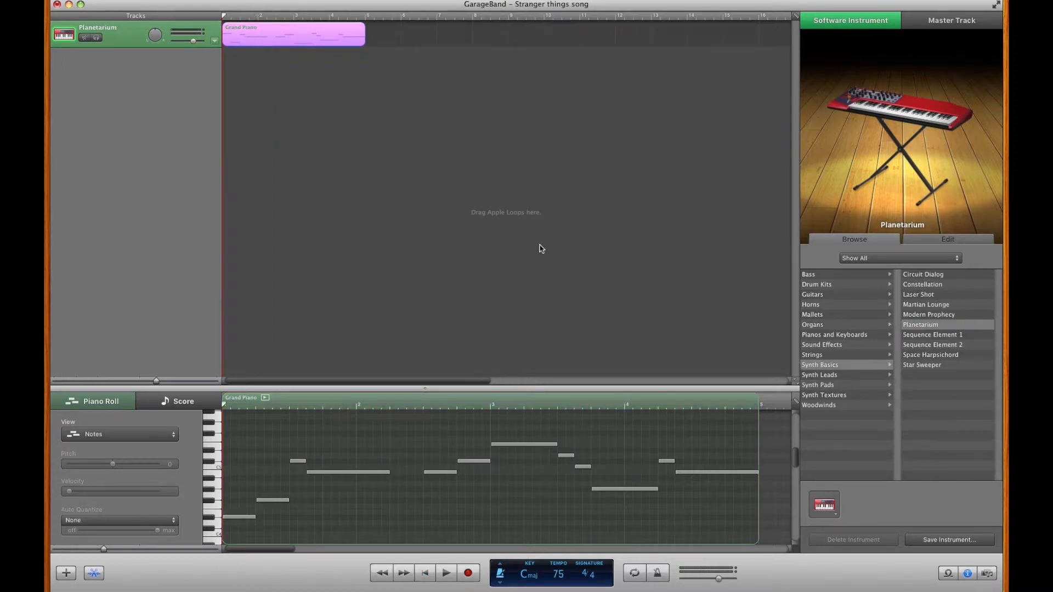
pyautogui.click(410, 464)
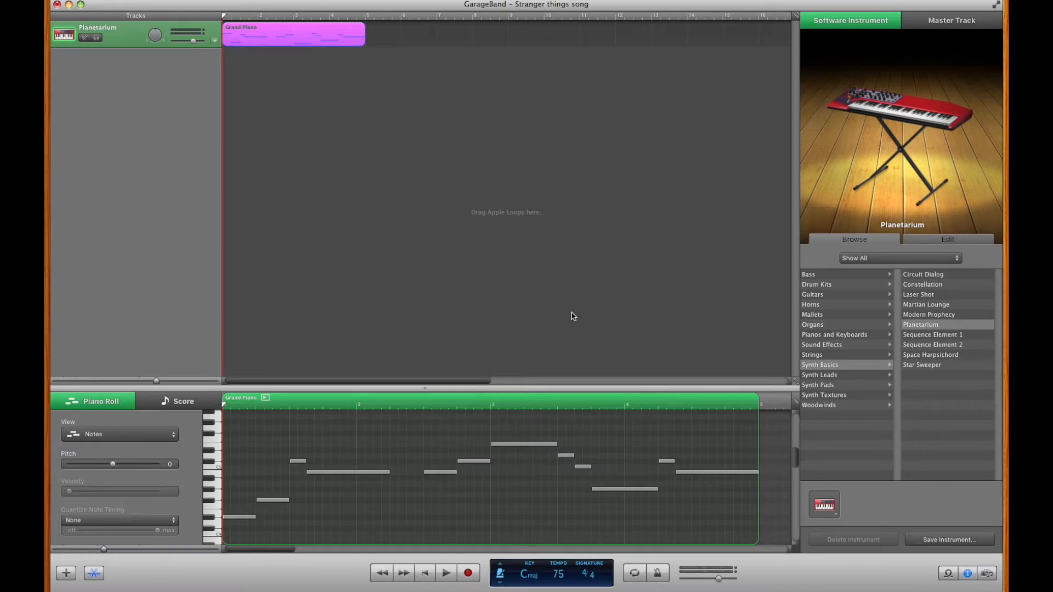
pyautogui.press('space')
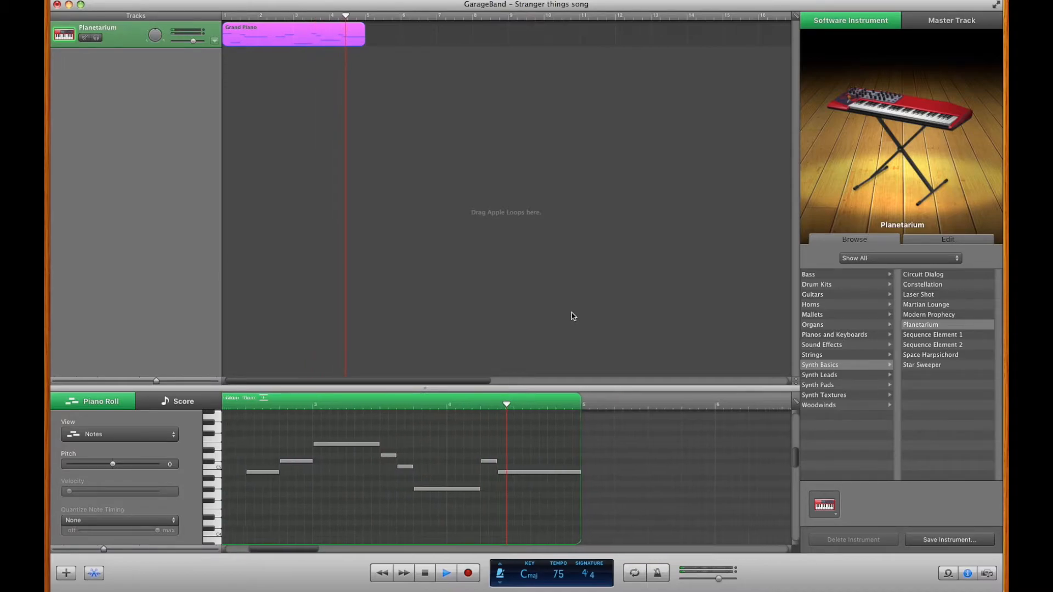
pyautogui.press('space')
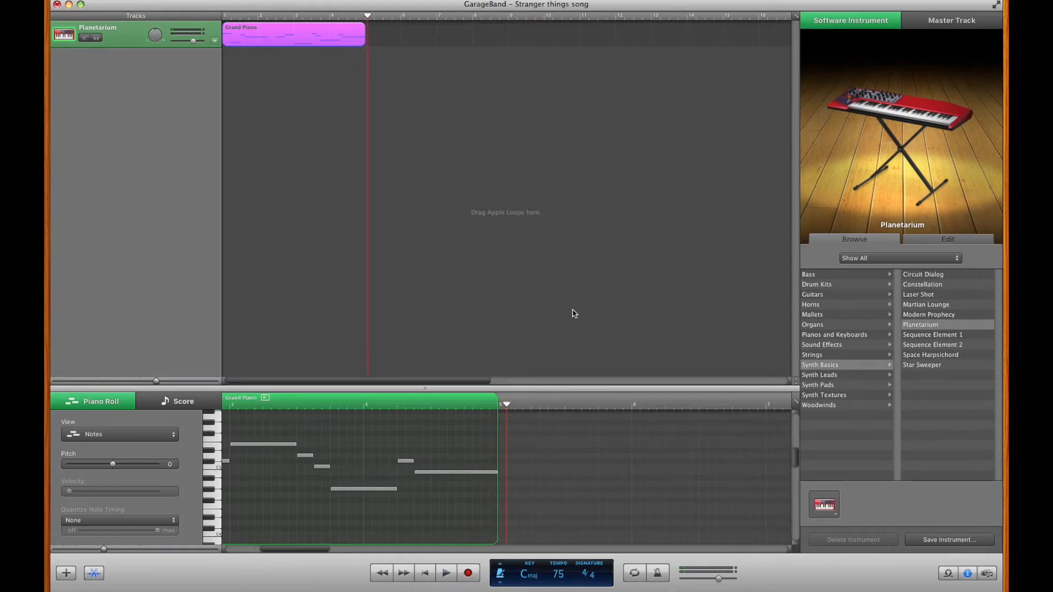
# Step: Try looping the melody region past measure 9, undo it, and try lengthening the region by about one beat beyond measure 5
pyautogui.moveTo(368, 25); pyautogui.dragTo(526, 31)
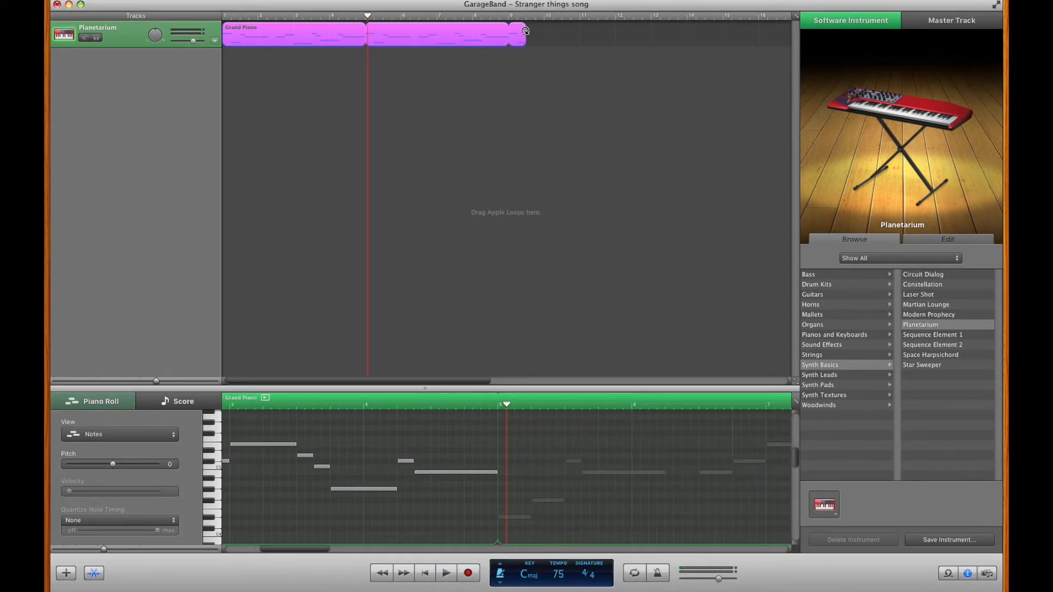
pyautogui.press('super+z')
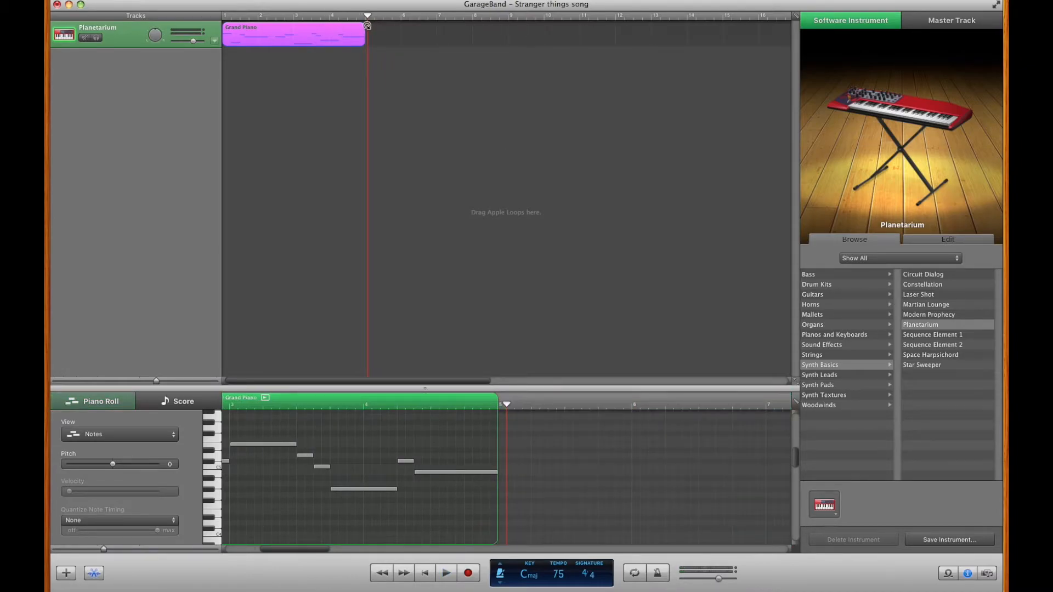
pyautogui.moveTo(364, 35)
pyautogui.mouseDown()
pyautogui.moveTo(730, 35)
pyautogui.moveTo(371, 54)
pyautogui.mouseUp()
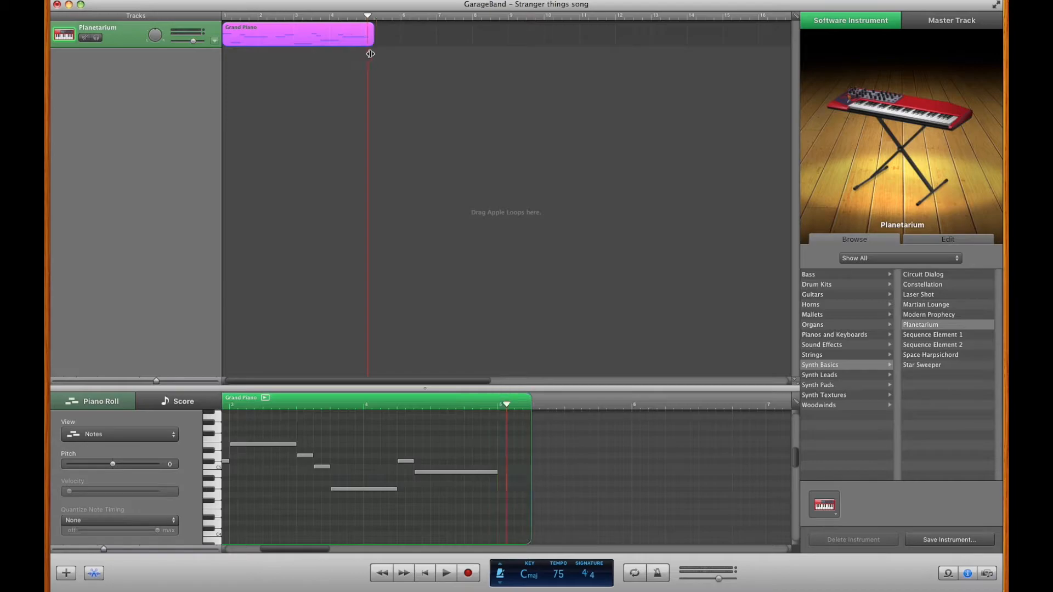
pyautogui.moveTo(367, 16); pyautogui.dragTo(472, 16)
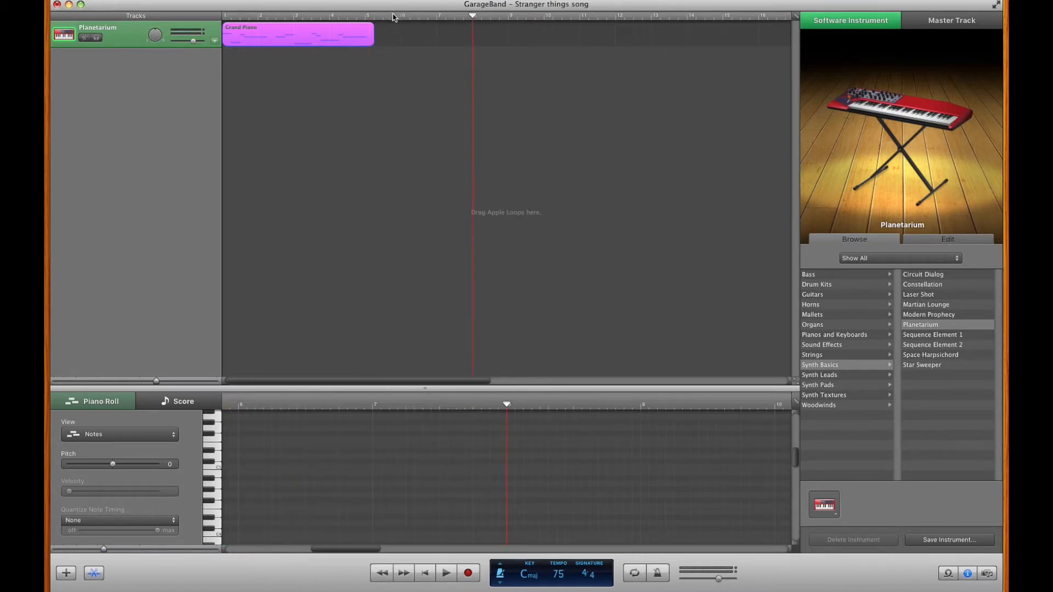
# Step: Loop the four-measure melody region once so it ends at measure 9, and play across the loop point
pyautogui.moveTo(371, 38); pyautogui.dragTo(513, 50)
pyautogui.click(336, 16)
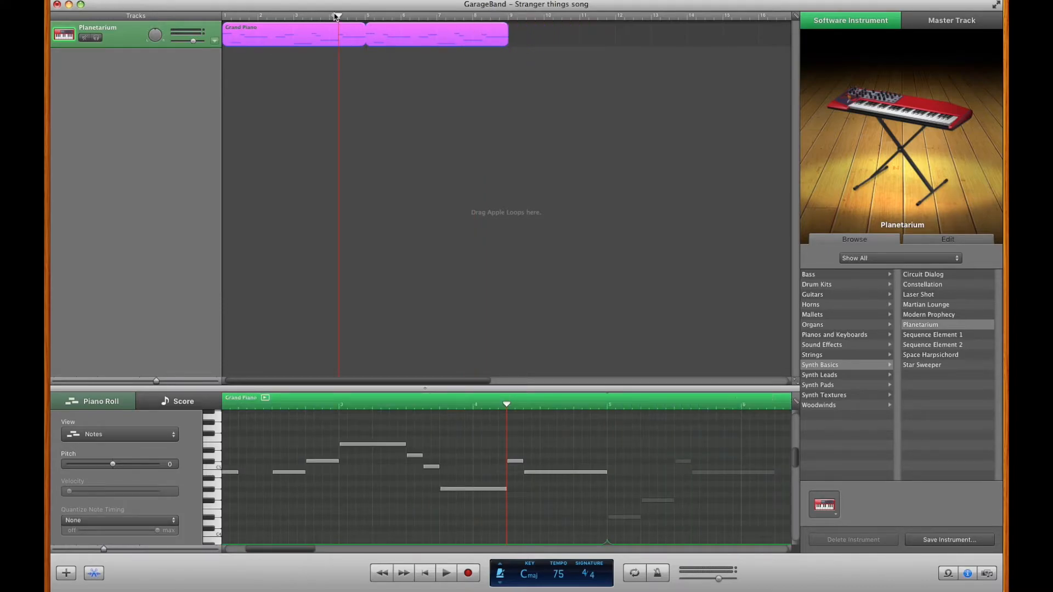
pyautogui.press('space')
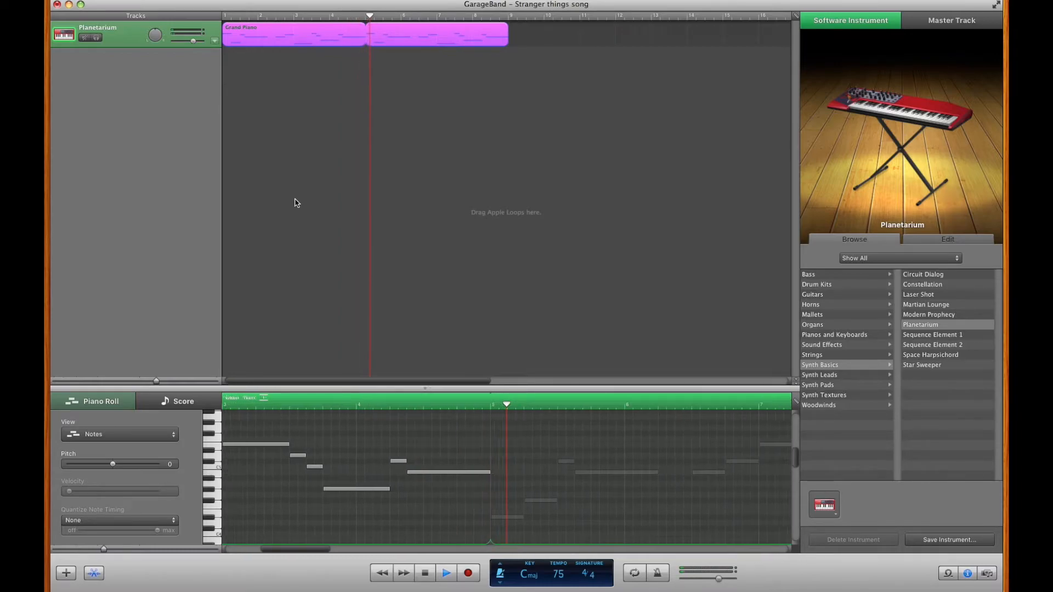
pyautogui.press('space')
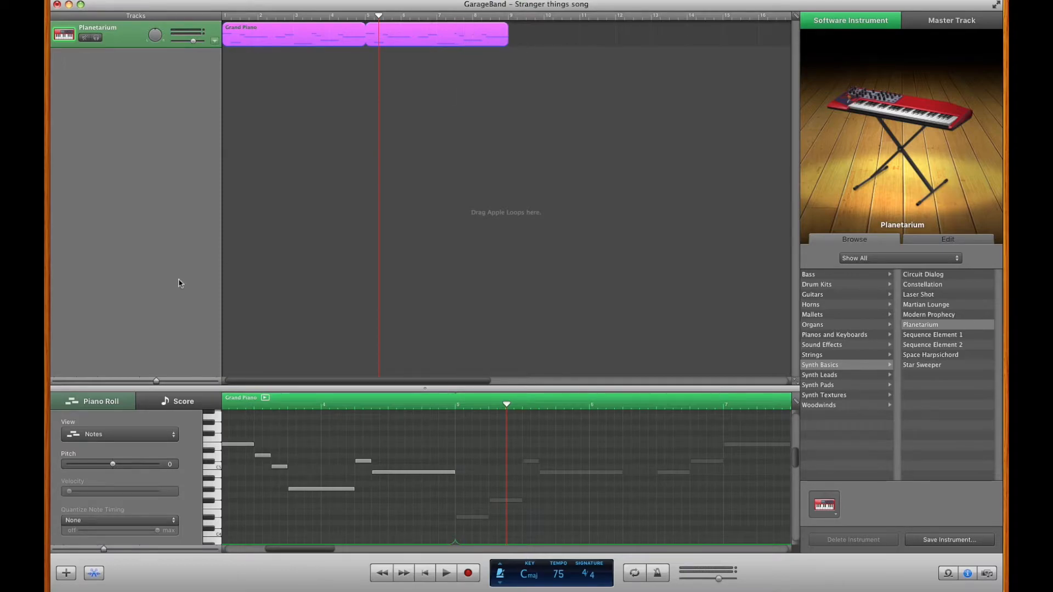
# Step: Add a second software instrument track and paste a copy of the looped Planetarium region onto it at measure 5
pyautogui.click(65, 573)
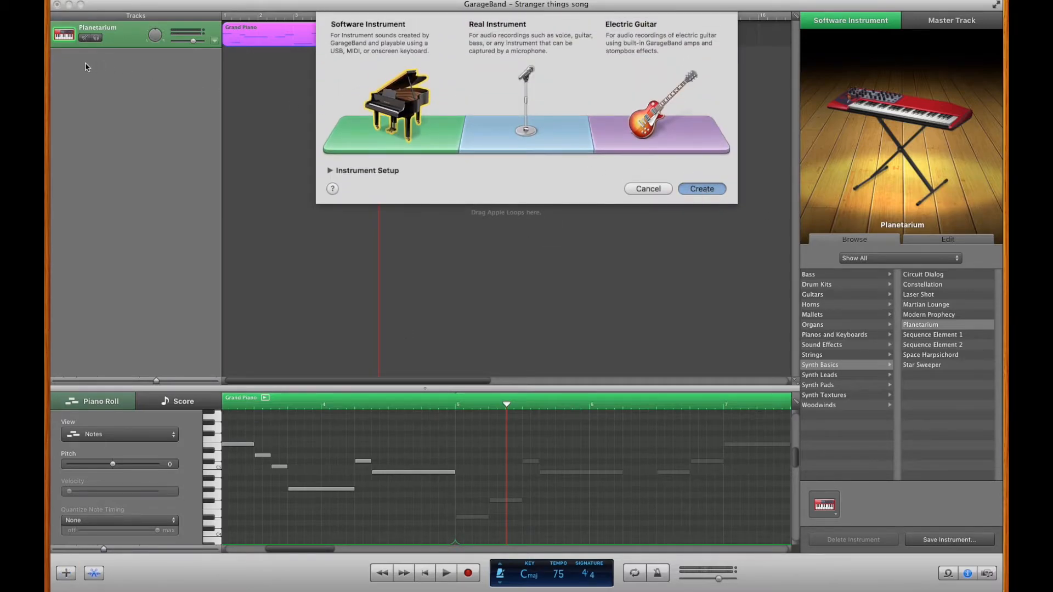
pyautogui.press('Return')
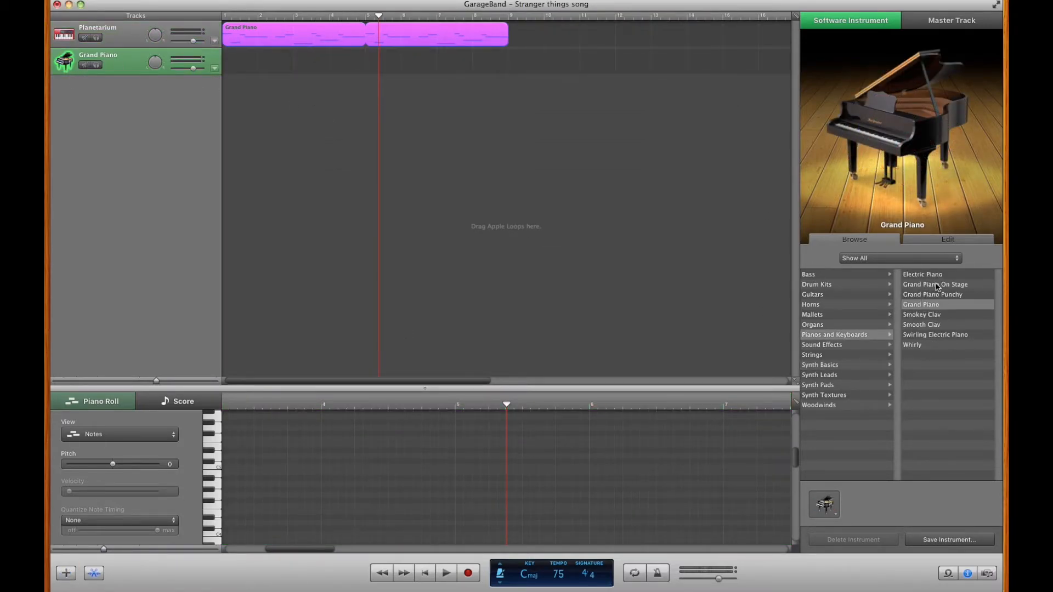
pyautogui.click(319, 44)
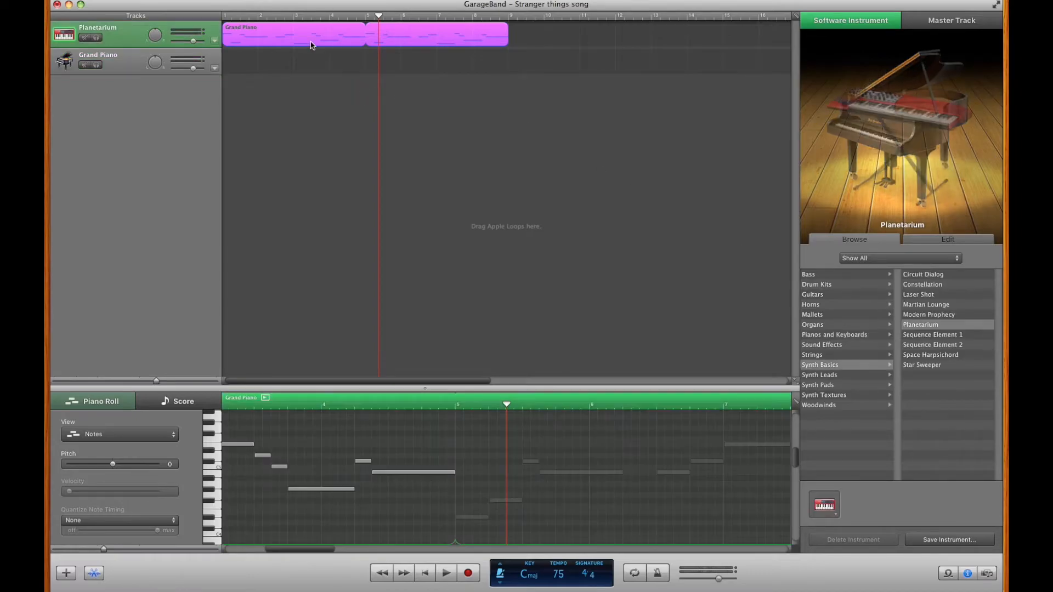
pyautogui.press('super+c')
pyautogui.click(134, 61)
pyautogui.press('super+v')
# Step: Set the second track to Fiji Afterglow from Synth Textures, play it soloed from measure 5, and turn its solo off
pyautogui.click(365, 16)
pyautogui.press('space')
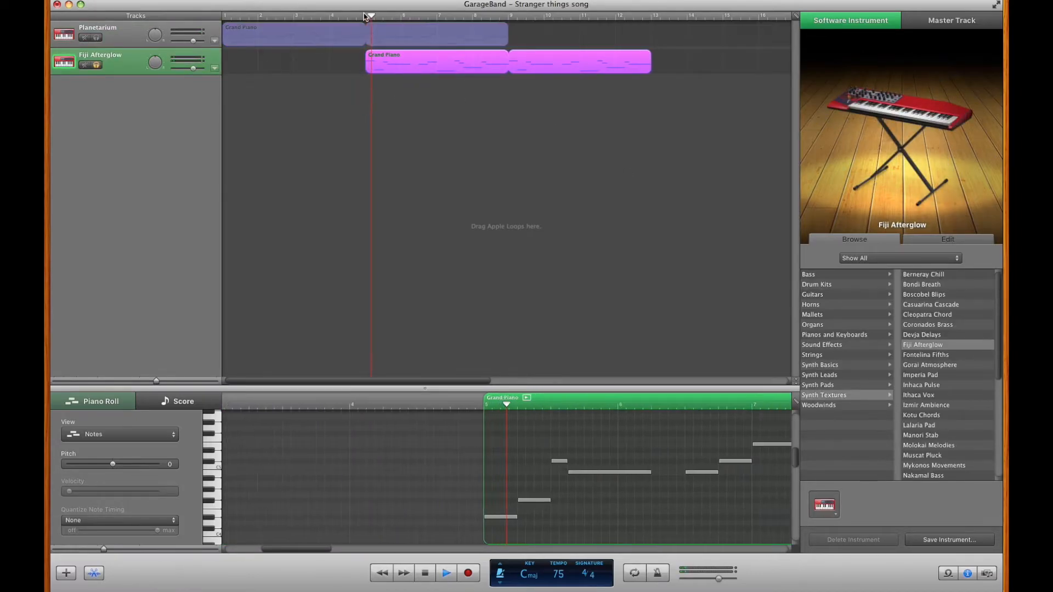
pyautogui.press('space')
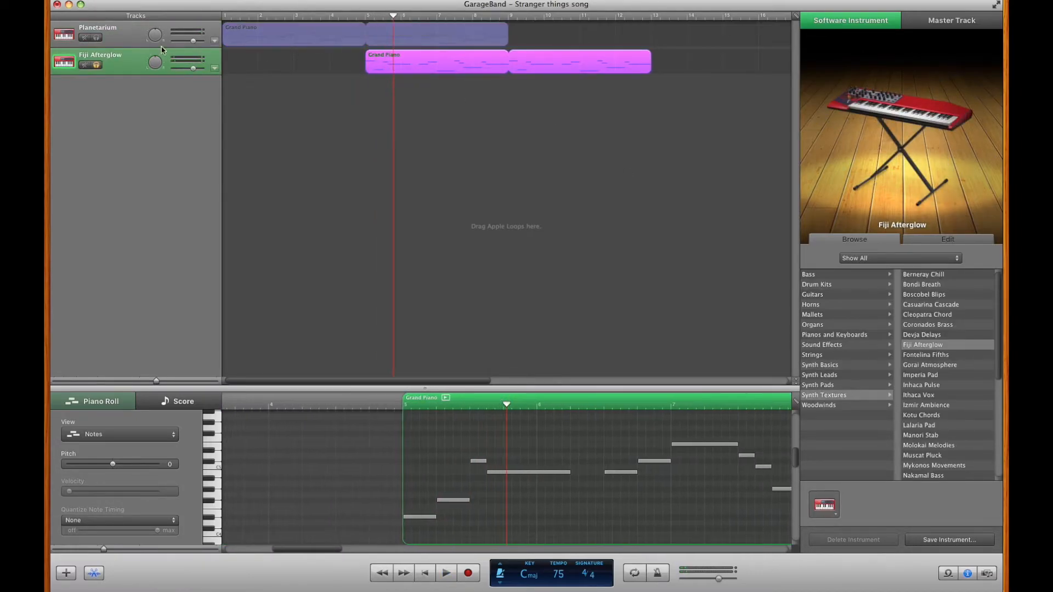
pyautogui.click(98, 64)
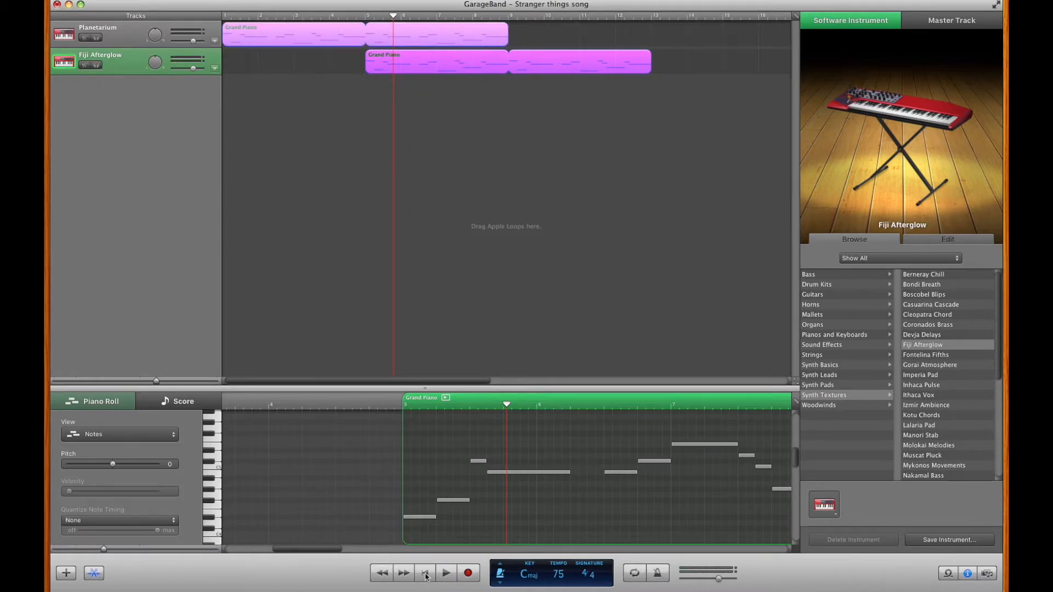
# Step: Transpose all notes of the Fiji Afterglow region down to a lower octave and play both tracks together from just before measure 5
pyautogui.click(415, 503)
pyautogui.press('super+a')
pyautogui.click(421, 486)
pyautogui.press('super+a')
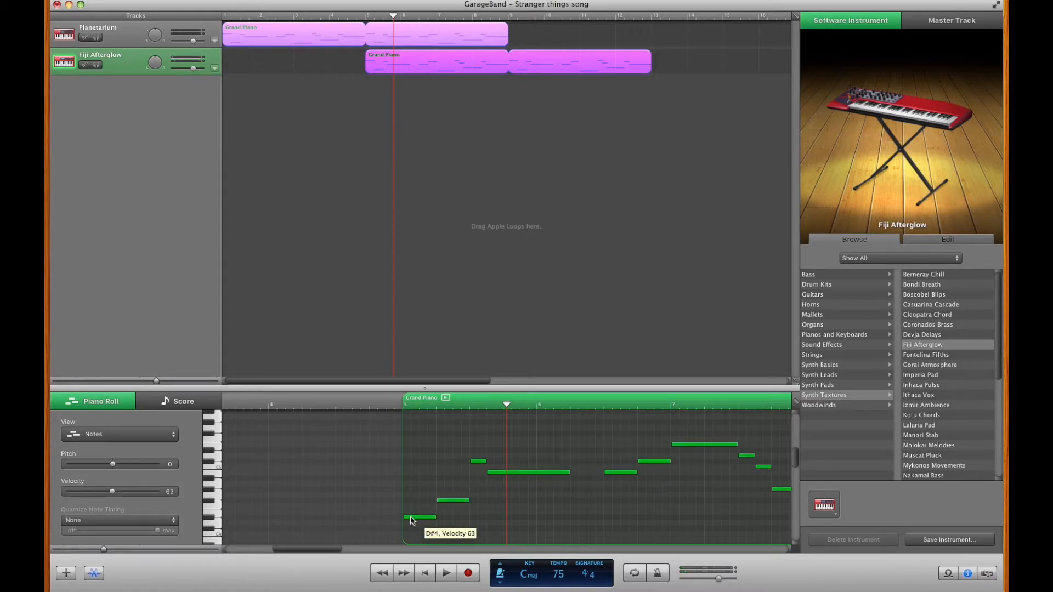
pyautogui.moveTo(412, 520)
pyautogui.mouseDown()
pyautogui.moveTo(412, 551)
pyautogui.moveTo(415, 537)
pyautogui.mouseUp()
pyautogui.moveTo(367, 17); pyautogui.dragTo(357, 16)
pyautogui.press('space')
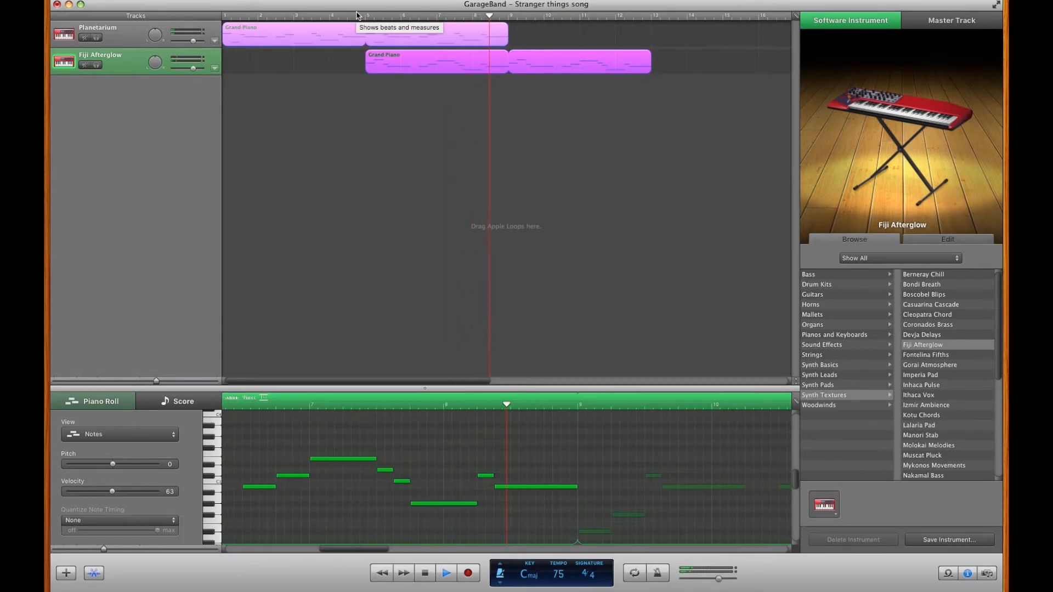
pyautogui.press('space')
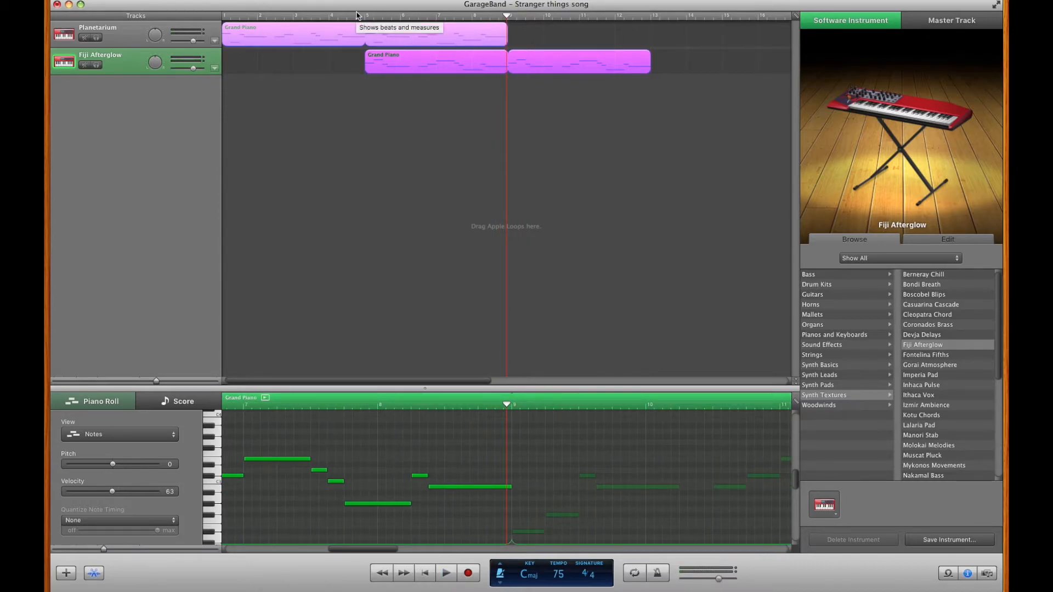
# Step: Raise all notes of the Fiji Afterglow region by five semitones
pyautogui.hscroll(-8, 418, 512)
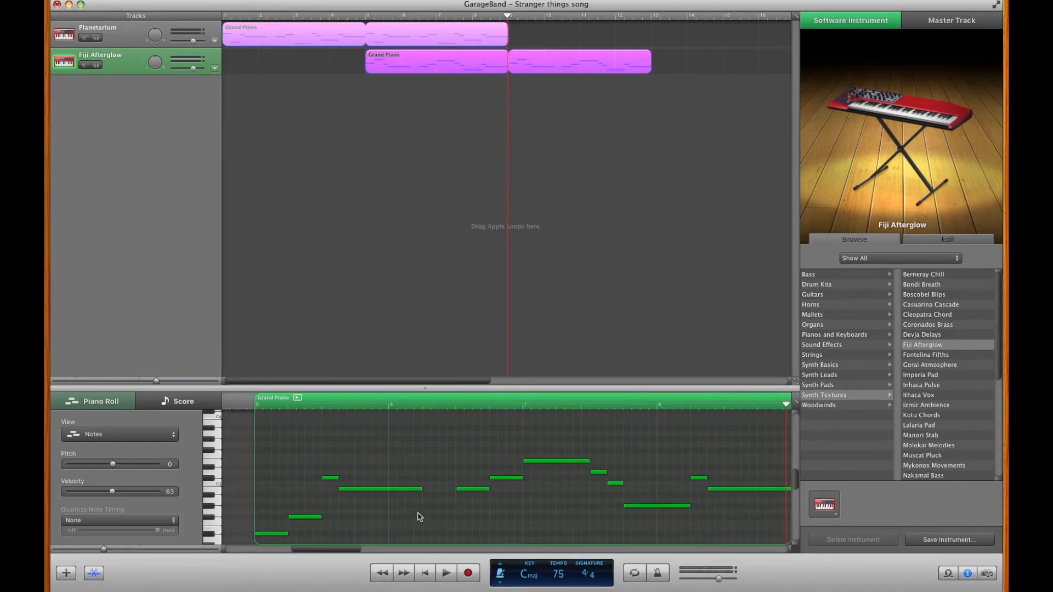
pyautogui.click(363, 497)
pyautogui.moveTo(353, 536); pyautogui.dragTo(354, 513)
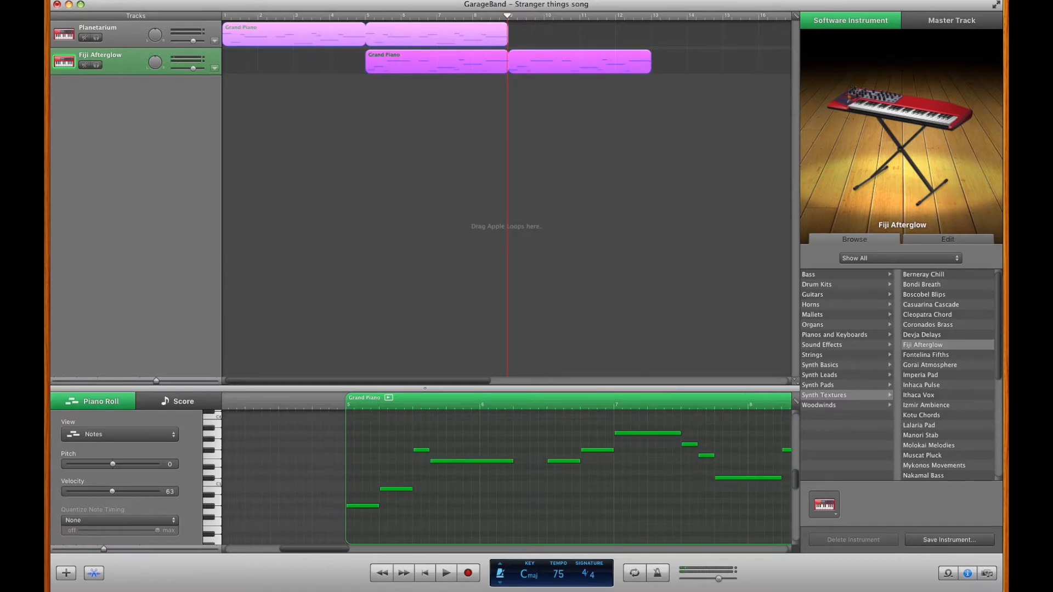
# Step: Check the transposed notes in Score view, return to the Piano Roll, and play both tracks from just before measure 5
pyautogui.click(184, 401)
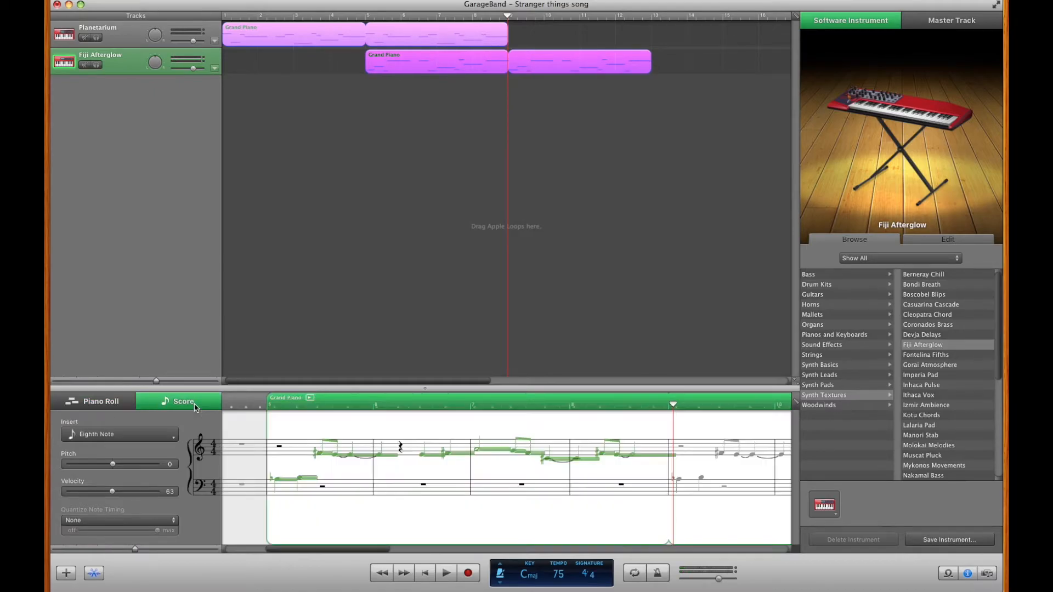
pyautogui.click(107, 401)
pyautogui.click(362, 15)
pyautogui.press('space')
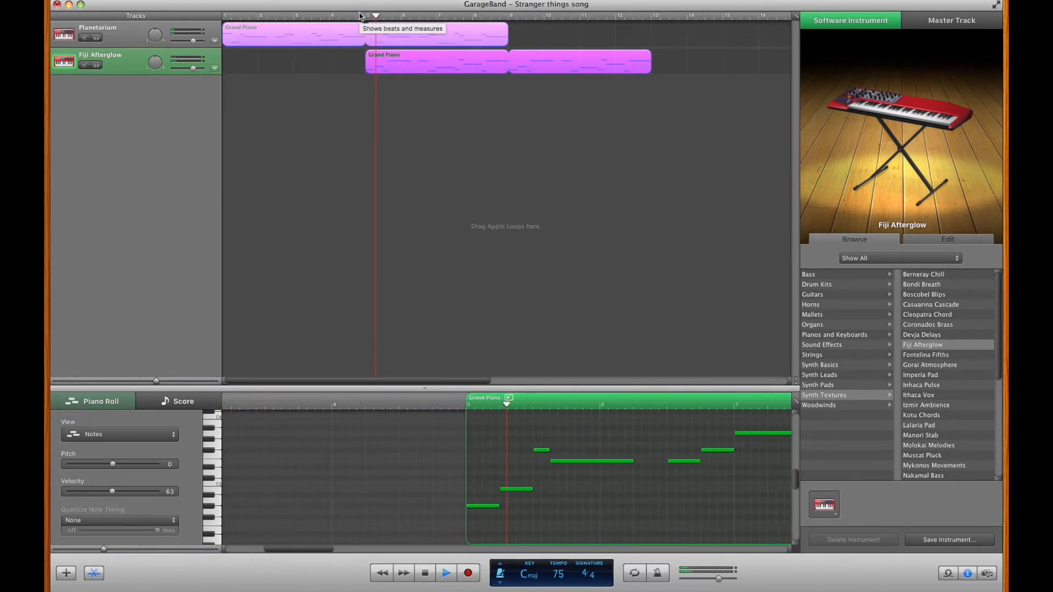
pyautogui.press('space')
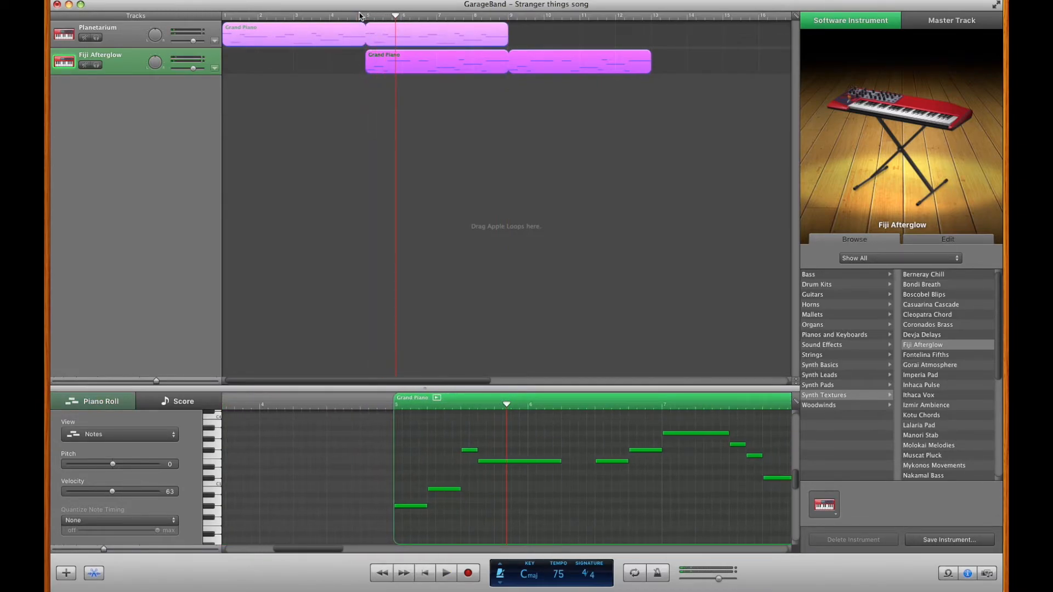
# Step: Raise all notes of the Fiji Afterglow region by one semitone and play both tracks from just before measure 5
pyautogui.moveTo(409, 511); pyautogui.dragTo(409, 505)
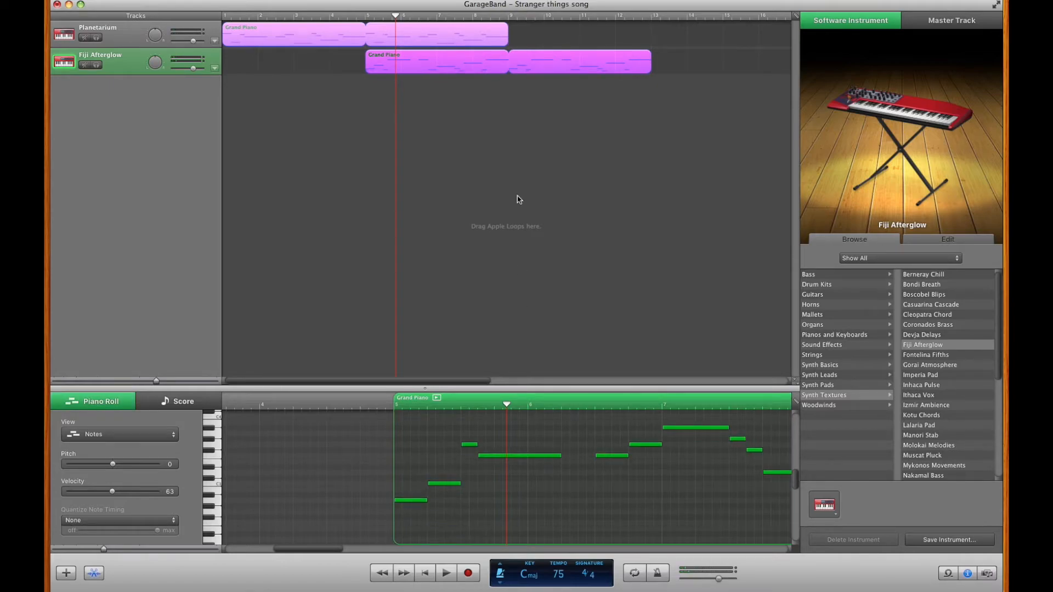
pyautogui.click(360, 15)
pyautogui.press('space')
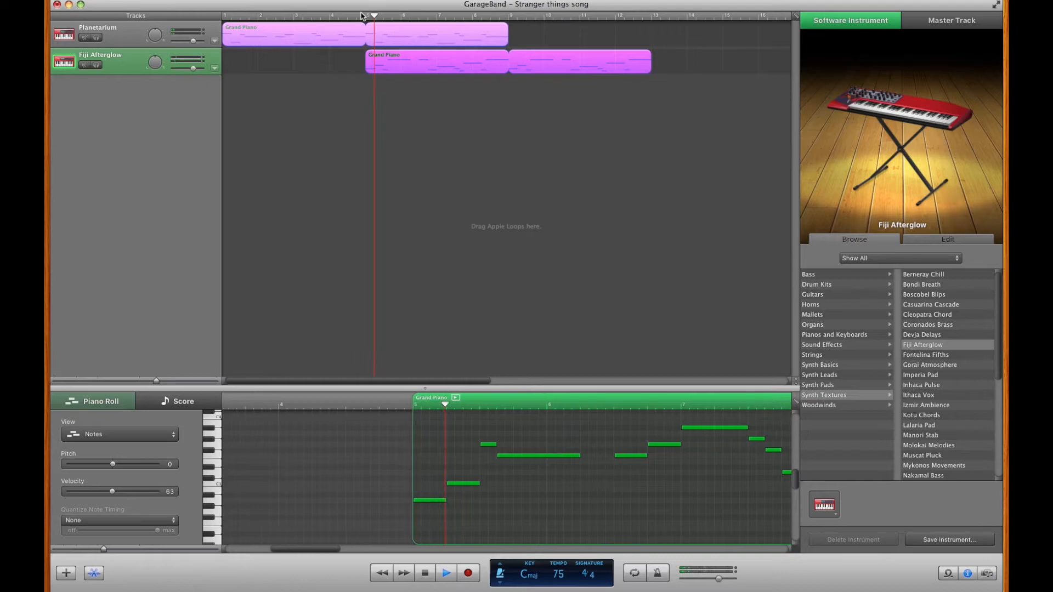
pyautogui.press('space')
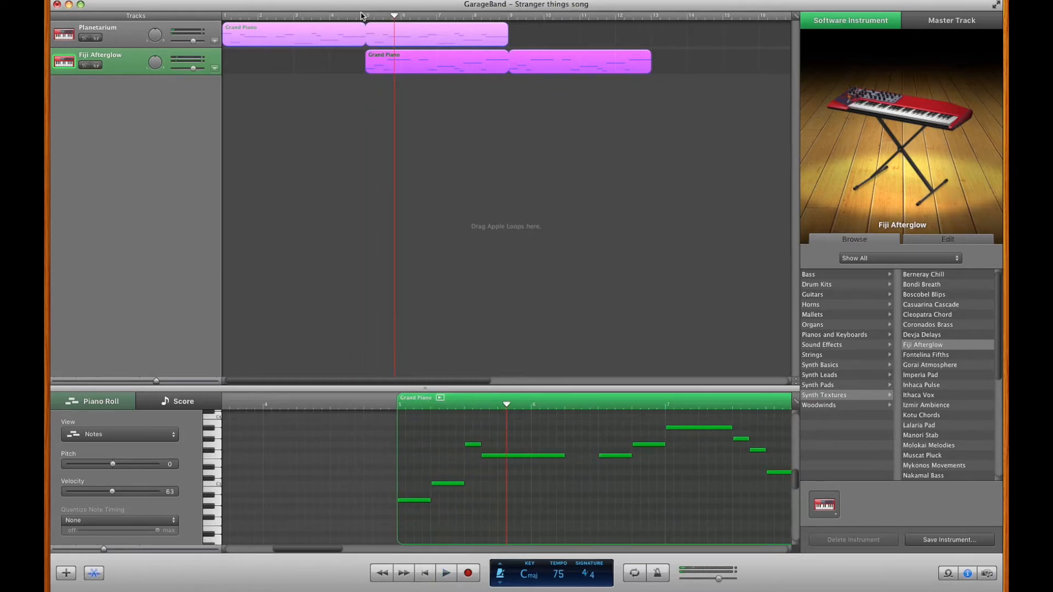
# Step: Lower all notes of the Fiji Afterglow region back down by one semitone and check the pitch of its first note
pyautogui.moveTo(409, 504); pyautogui.dragTo(408, 510)
pyautogui.click(354, 449)
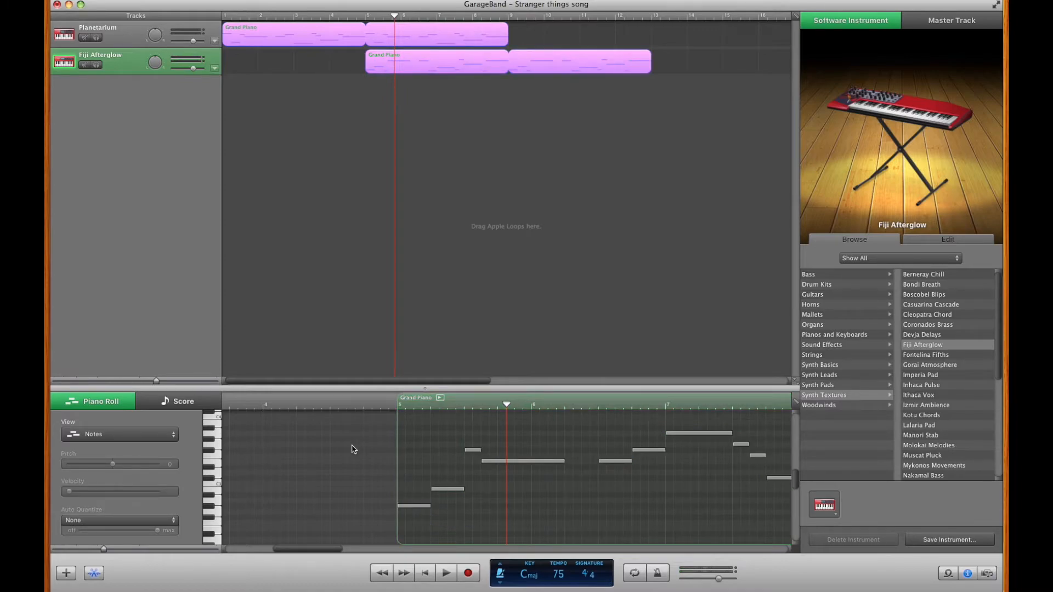
pyautogui.click(409, 507)
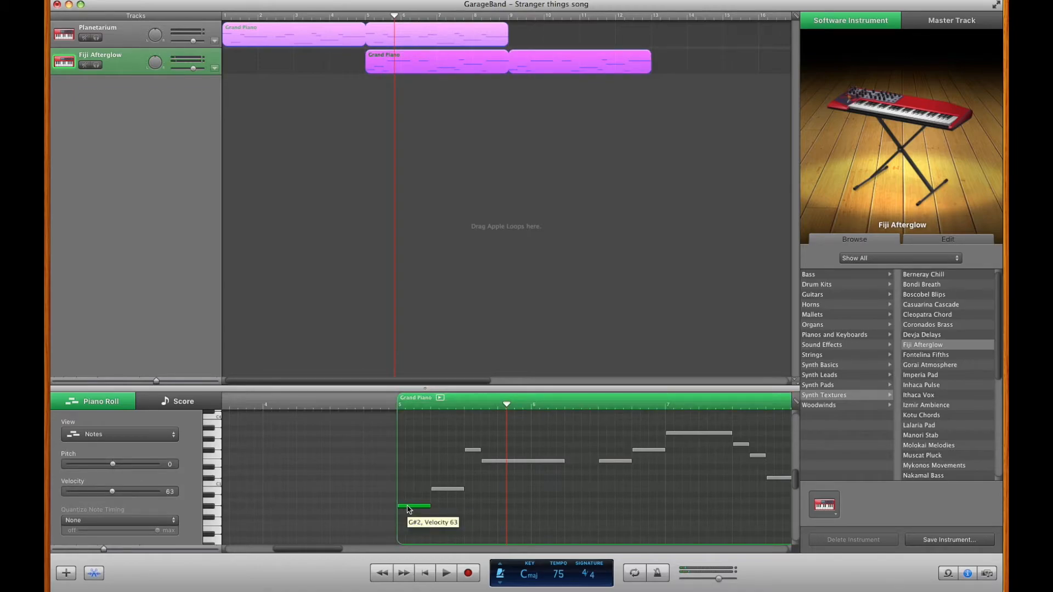
pyautogui.scroll(-3, 406, 505)
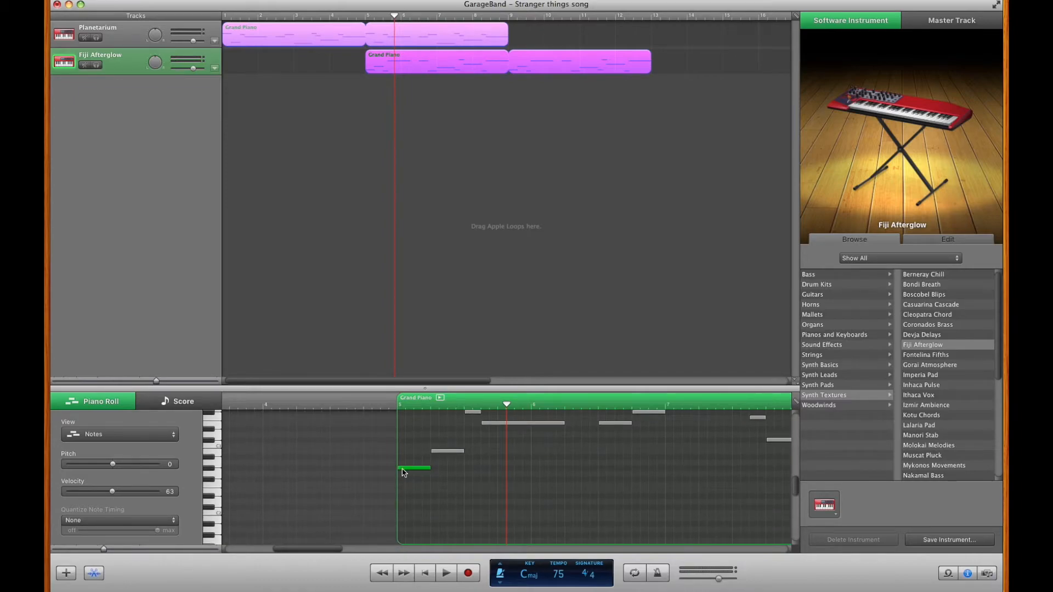
pyautogui.moveTo(403, 470)
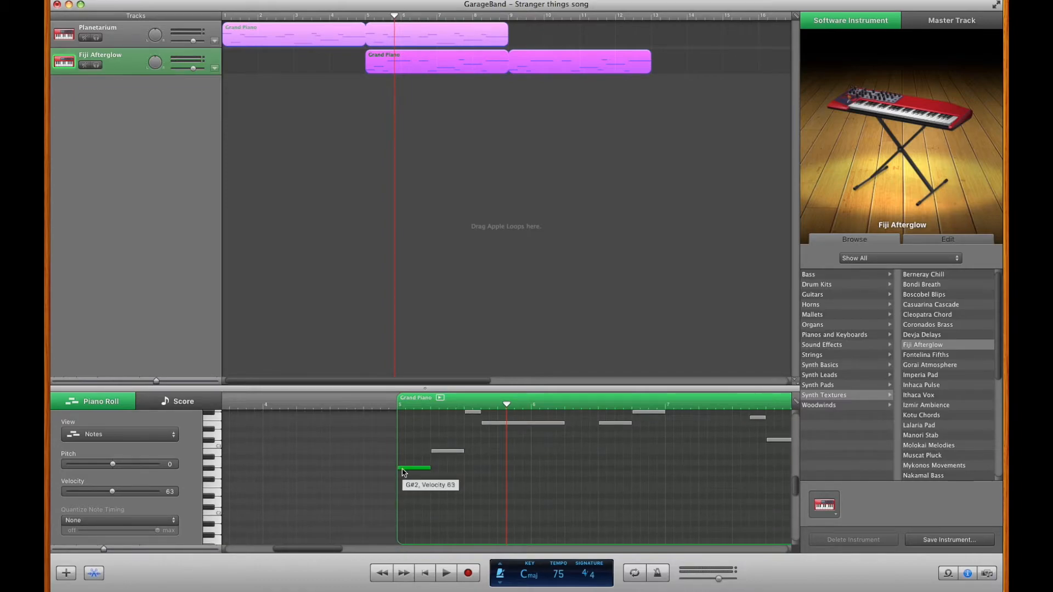
pyautogui.keyDown('super'); pyautogui.click(410, 507); pyautogui.keyUp('super')
pyautogui.press('Delete')
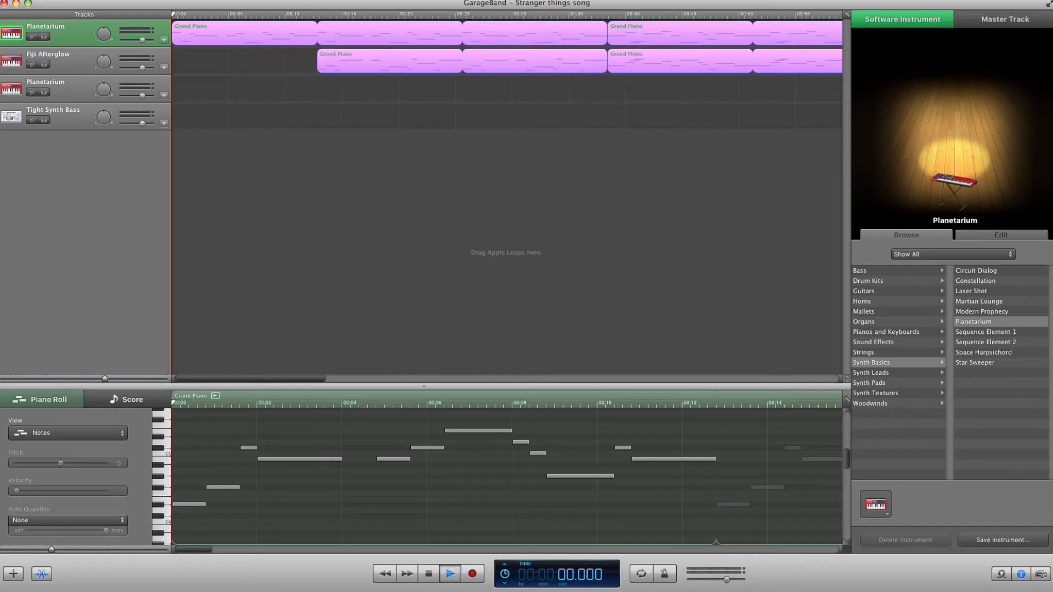
# Step: Play the whole arrangement from the beginning of the song
pyautogui.press('space')
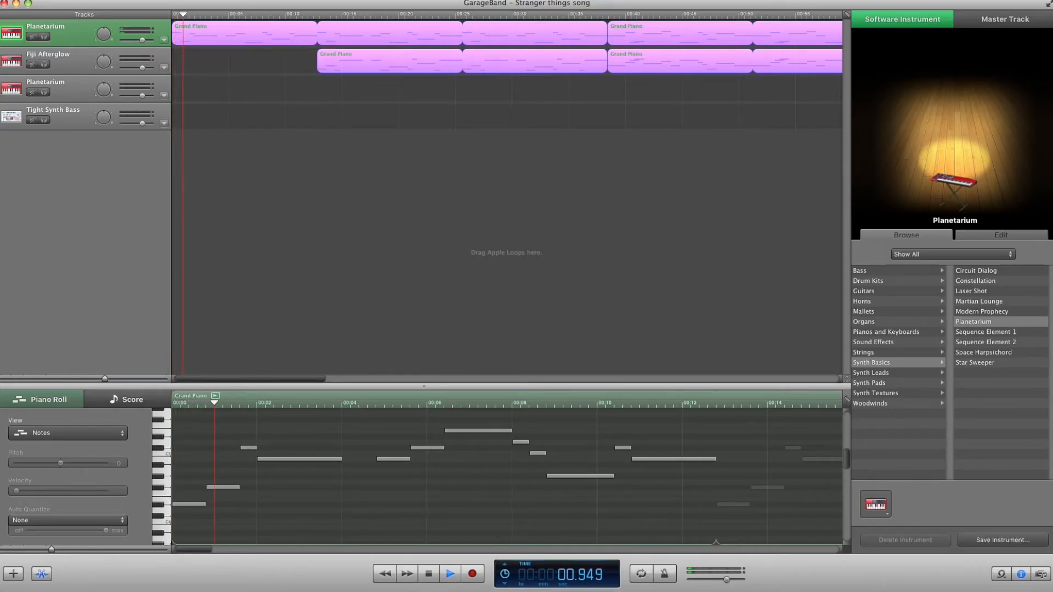